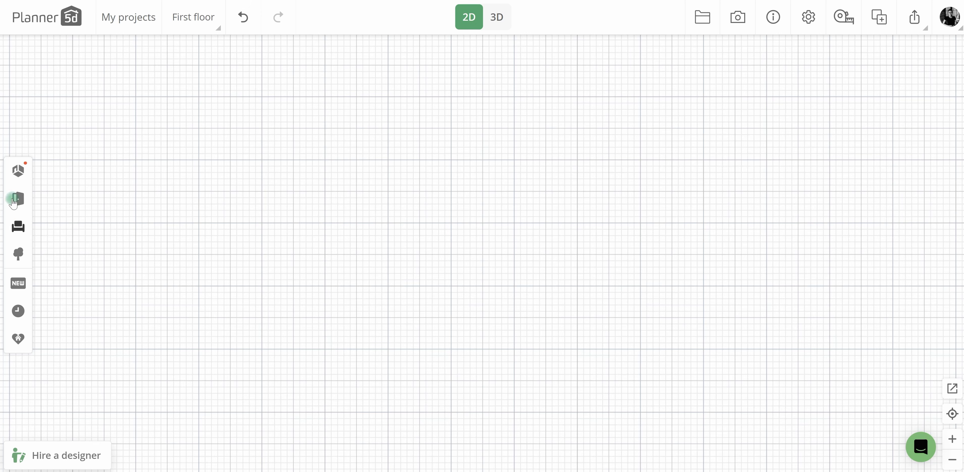
# Add a square 5 m by 5 m room to the empty plan and set its wall height to 500 cm.
pyautogui.click(17, 171)
pyautogui.moveTo(112, 214); pyautogui.dragTo(310, 105)
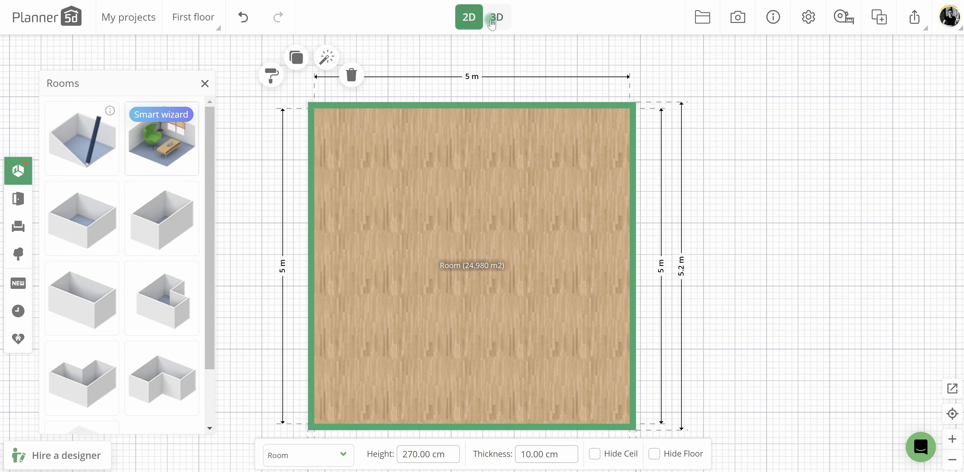
pyautogui.click(492, 25)
pyautogui.moveTo(482, 280)
pyautogui.mouseDown()
pyautogui.moveTo(482, 293)
pyautogui.moveTo(465, 278)
pyautogui.moveTo(478, 377)
pyautogui.mouseUp()
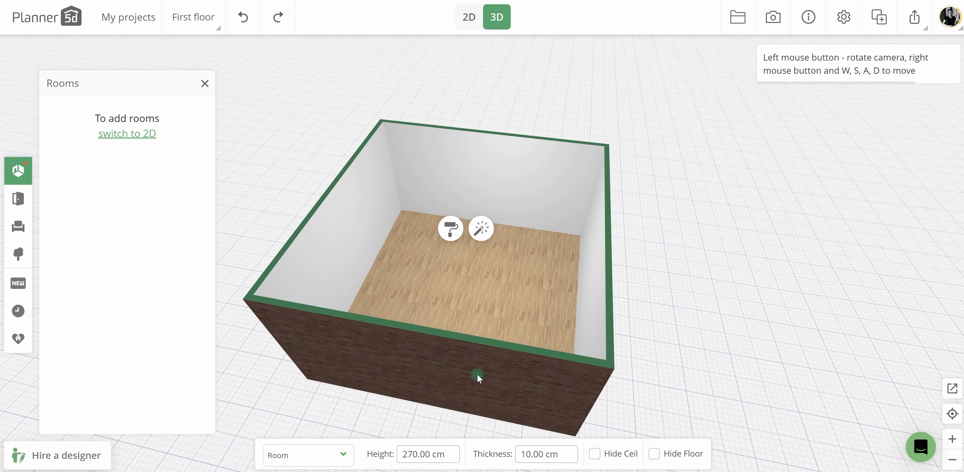
pyautogui.click(421, 456)
pyautogui.write('500')
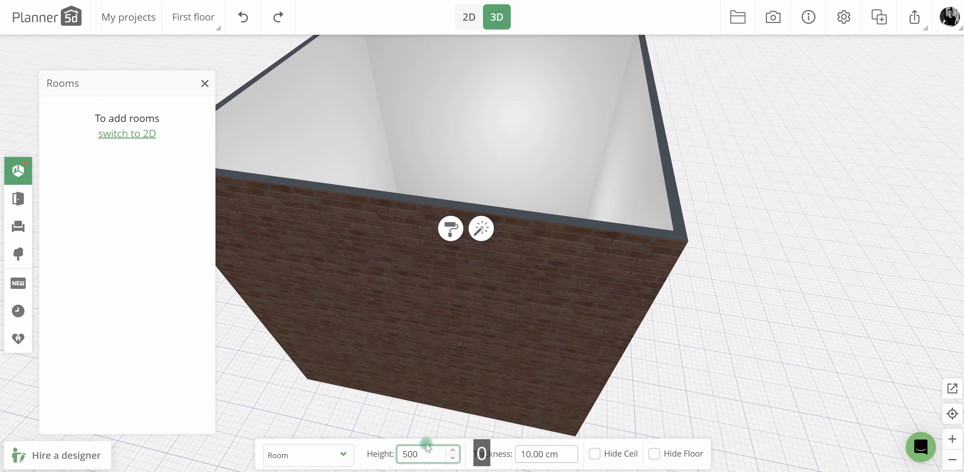
pyautogui.click(655, 316)
pyautogui.moveTo(657, 318); pyautogui.dragTo(654, 341)
# Extend the room in the 2D plan to about 6.32 m long by moving its lower wall outward.
pyautogui.click(468, 15)
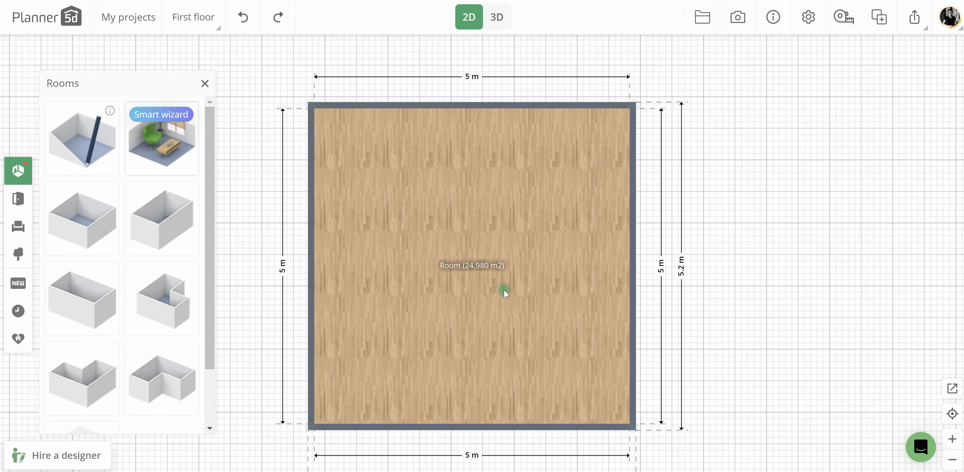
pyautogui.click(507, 380)
pyautogui.moveTo(507, 380); pyautogui.dragTo(506, 462)
pyautogui.click(725, 269)
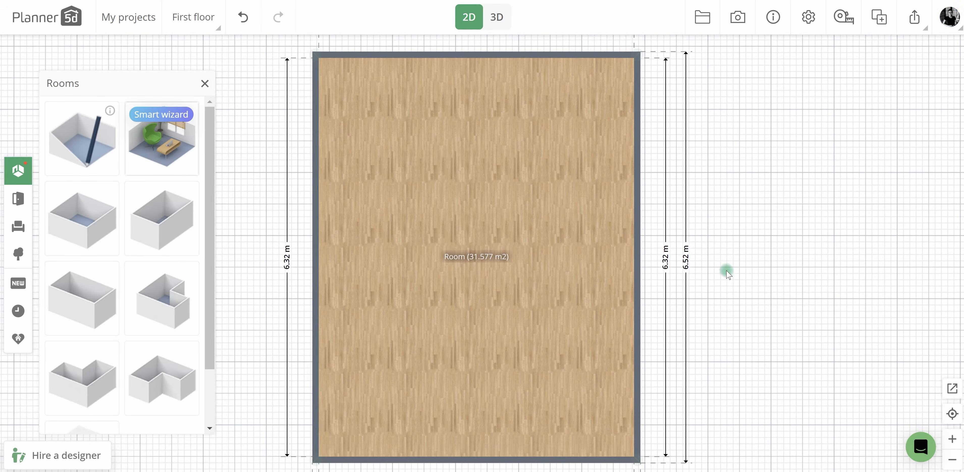
# Place the open-tread wooden staircase with the angled lower steps against the room's left wall.
pyautogui.click(18, 198)
pyautogui.click(89, 227)
pyautogui.scroll(-10, 167, 232)
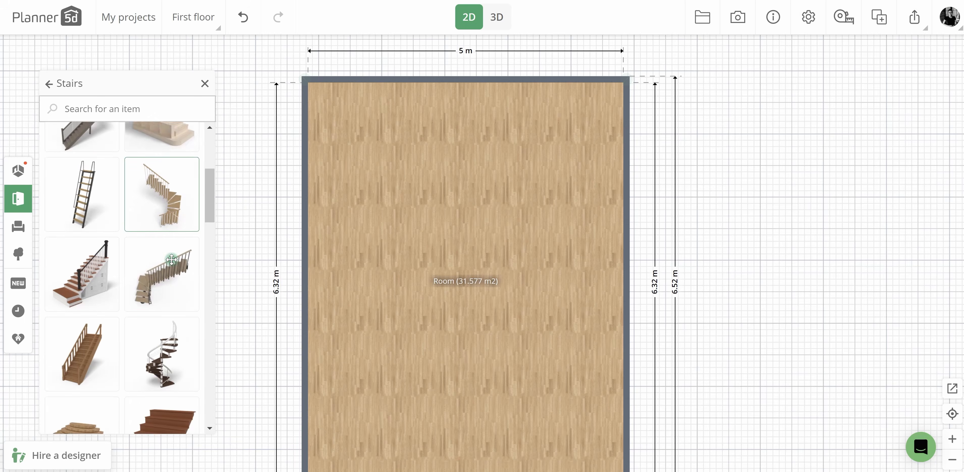
pyautogui.scroll(10, 103, 226)
pyautogui.moveTo(162, 208); pyautogui.dragTo(332, 214)
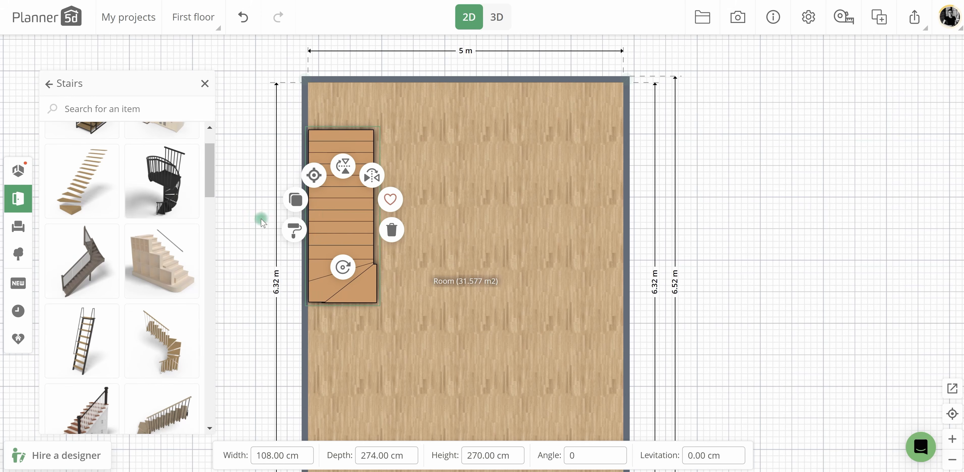
# Add a solid block 500 cm wide and 15 cm high as a floor slab along the room's upper wall.
pyautogui.click(18, 171)
pyautogui.scroll(-3, 123, 262)
pyautogui.moveTo(83, 389); pyautogui.dragTo(477, 201)
pyautogui.write('500')
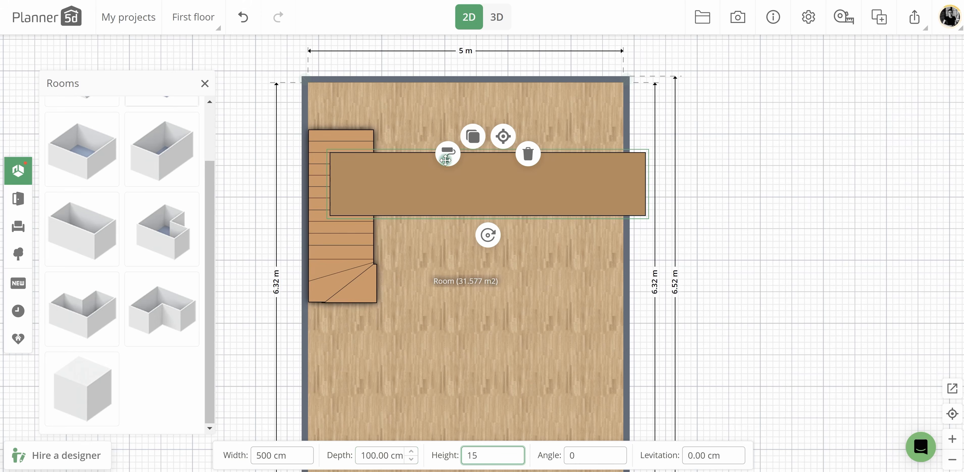
pyautogui.moveTo(445, 160); pyautogui.dragTo(395, 115)
# Move the staircase to meet the slab's edge, set the slab's levitation to 260 cm, and inspect both in 3D.
pyautogui.click(354, 177)
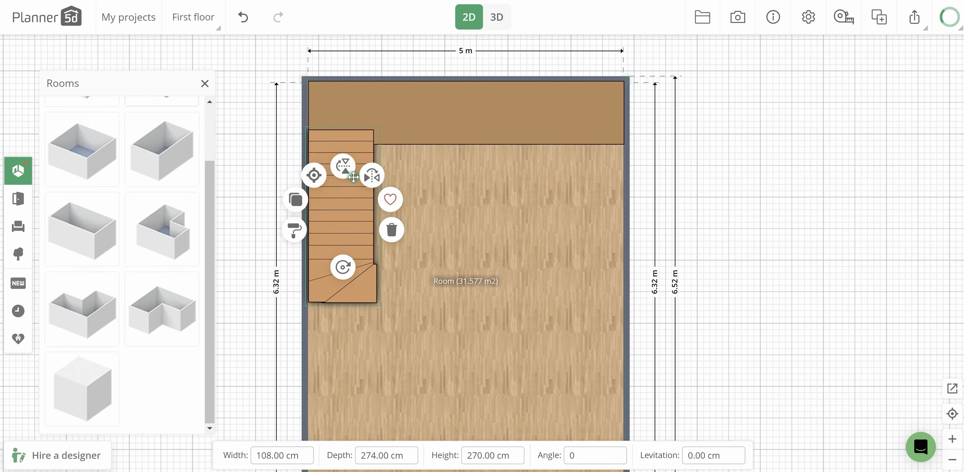
pyautogui.moveTo(353, 178); pyautogui.dragTo(354, 191)
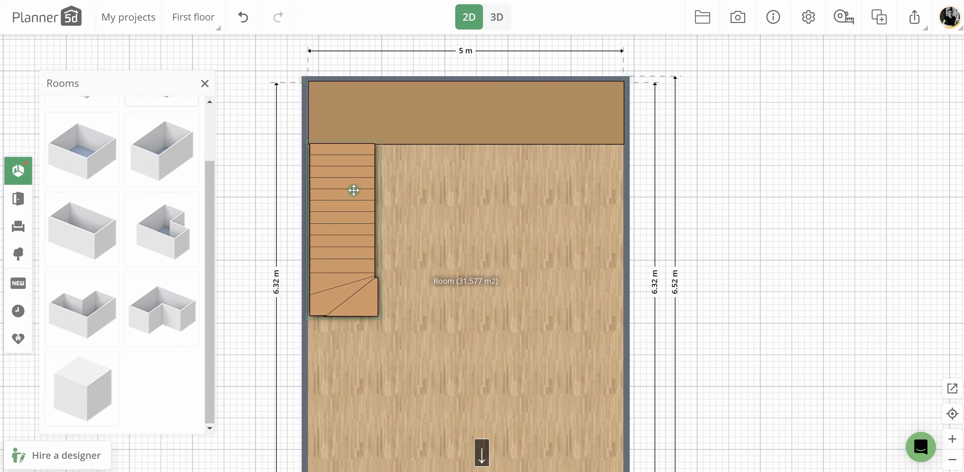
pyautogui.click(404, 124)
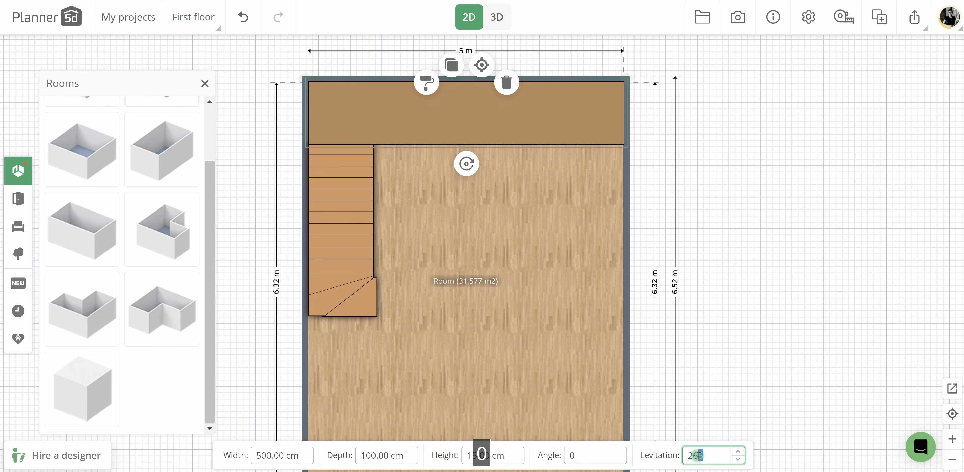
pyautogui.click(500, 21)
pyautogui.moveTo(532, 336); pyautogui.dragTo(538, 153)
pyautogui.moveTo(537, 320); pyautogui.dragTo(414, 201)
# Browse the wood textures available for the staircase.
pyautogui.click(398, 207)
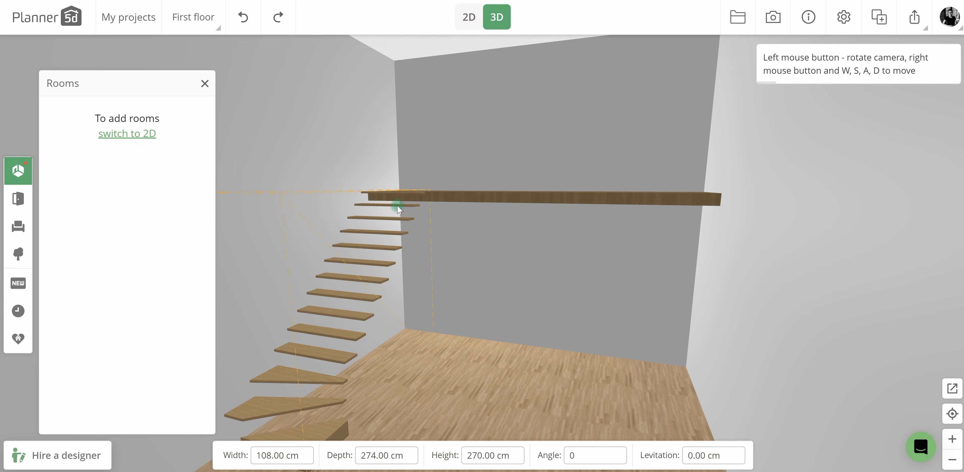
pyautogui.click(114, 164)
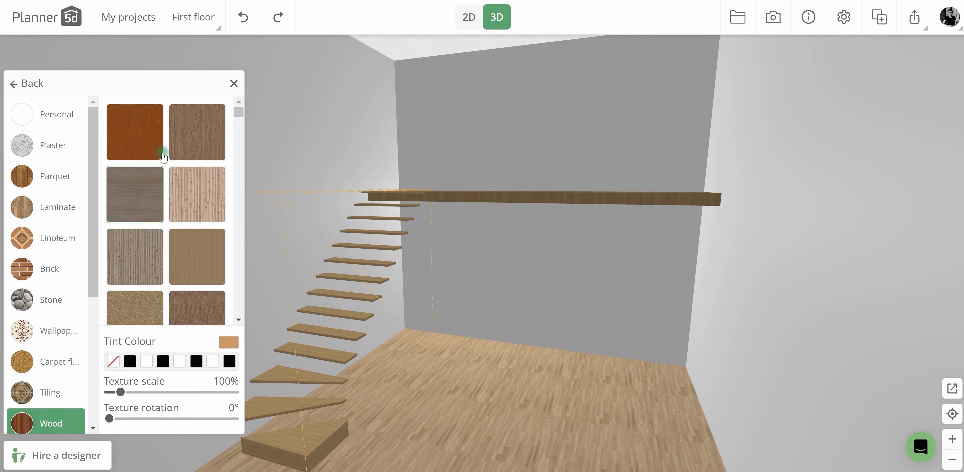
pyautogui.scroll(-5, 186, 196)
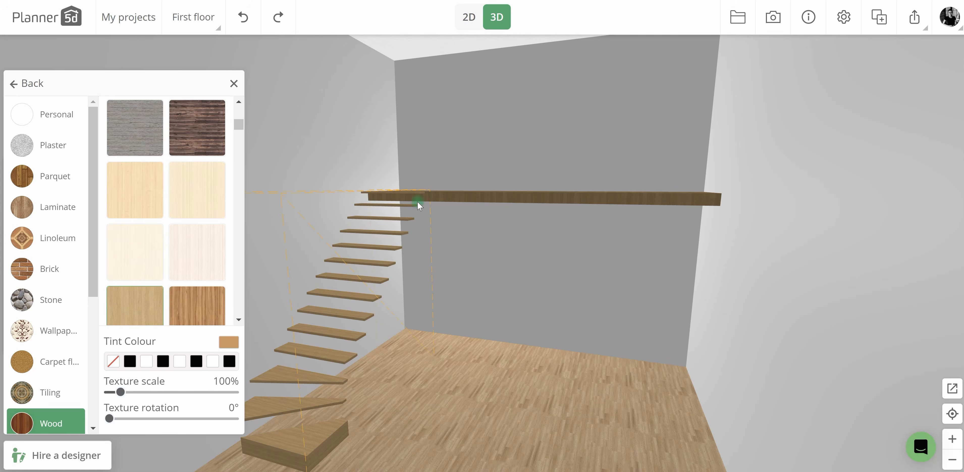
# Duplicate the floor slab, set the copy's width to 400 cm, and fit it beside the staircase against the first slab.
pyautogui.click(469, 17)
pyautogui.click(437, 117)
pyautogui.click(452, 67)
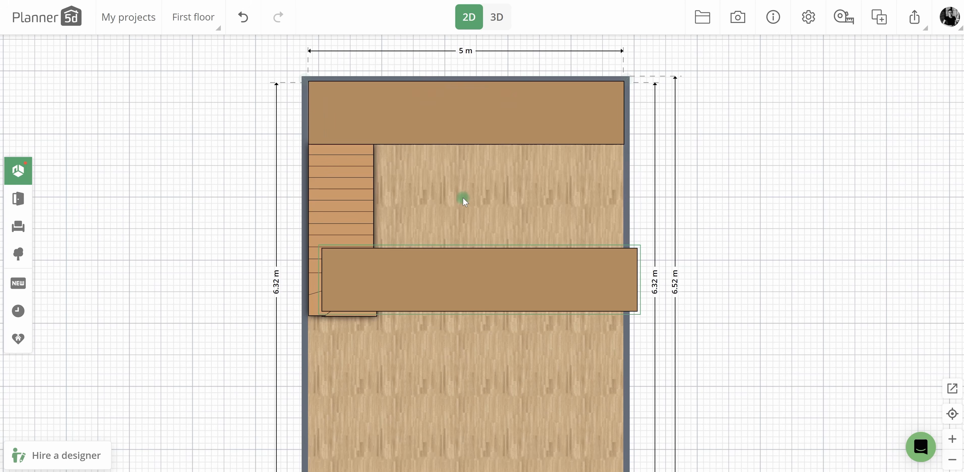
pyautogui.click(344, 215)
pyautogui.click(467, 266)
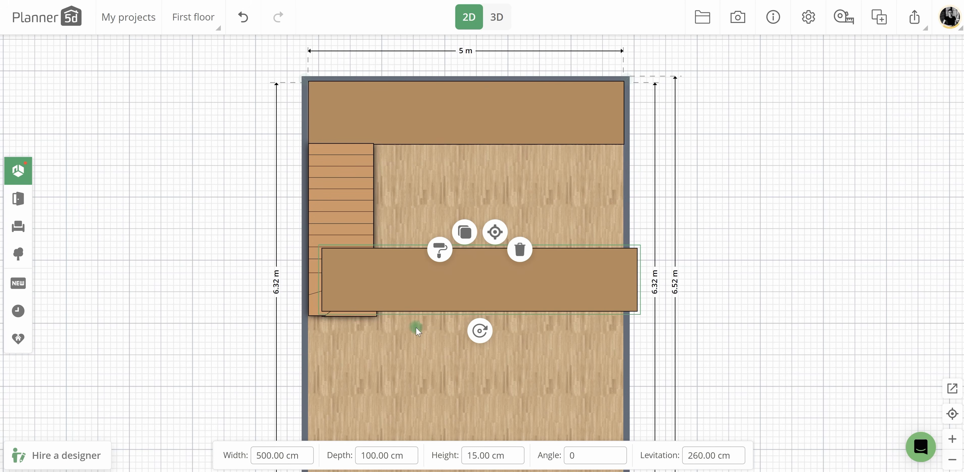
pyautogui.write('400')
pyautogui.moveTo(501, 261); pyautogui.dragTo(493, 173)
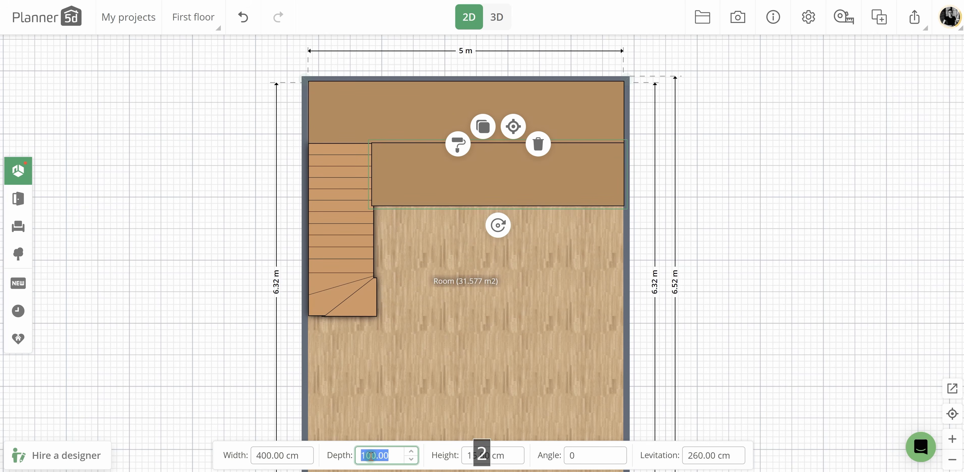
# Set the second slab's depth to 200 cm and inspect the mezzanine in 3D.
pyautogui.write('200')
pyautogui.press('Return')
pyautogui.click(497, 17)
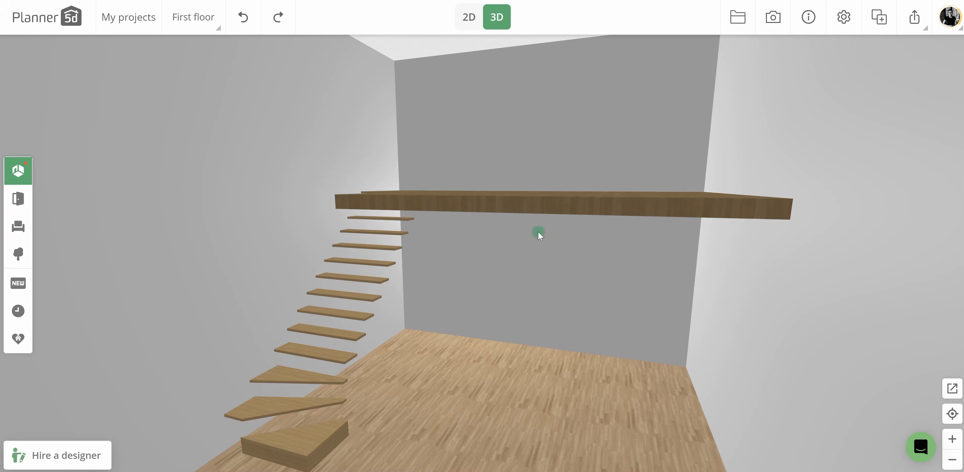
pyautogui.moveTo(538, 231); pyautogui.dragTo(543, 326)
# Place a slatted wooden fence panel along the mezzanine's front edge, against the right wall.
pyautogui.click(464, 19)
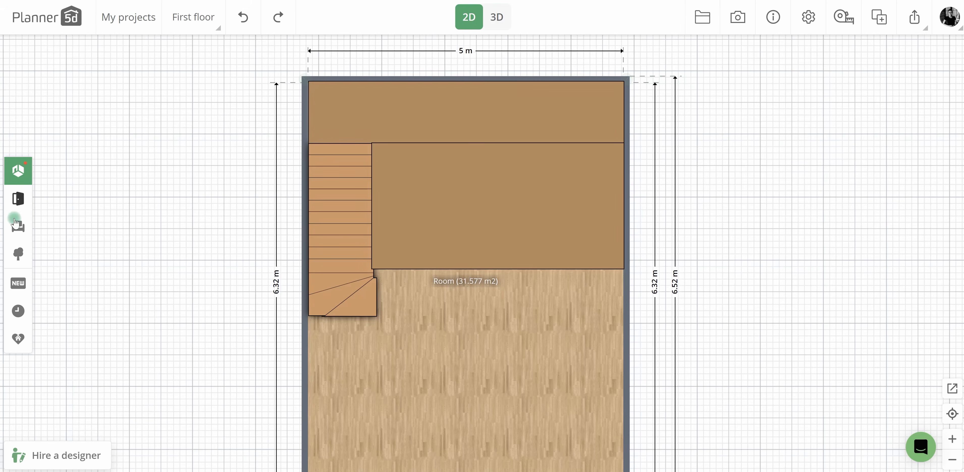
pyautogui.click(18, 226)
pyautogui.click(18, 198)
pyautogui.click(107, 298)
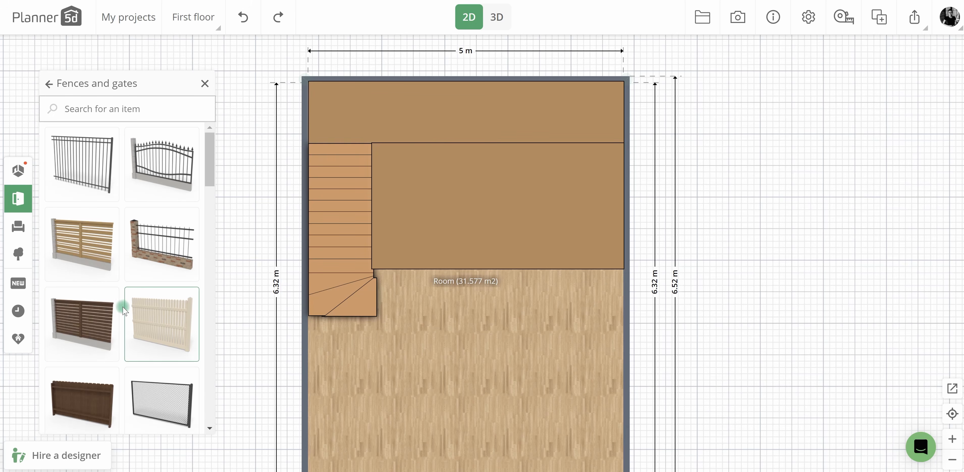
pyautogui.scroll(-5, 164, 236)
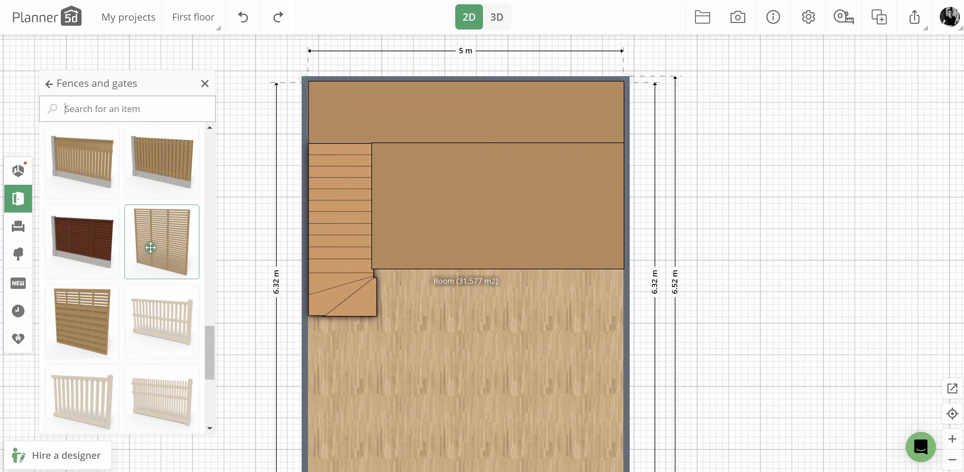
pyautogui.moveTo(150, 247); pyautogui.dragTo(544, 267)
# Raise the fence panel onto the mezzanine at 269 cm levitation in 3D and set its height to 100 cm.
pyautogui.click(502, 29)
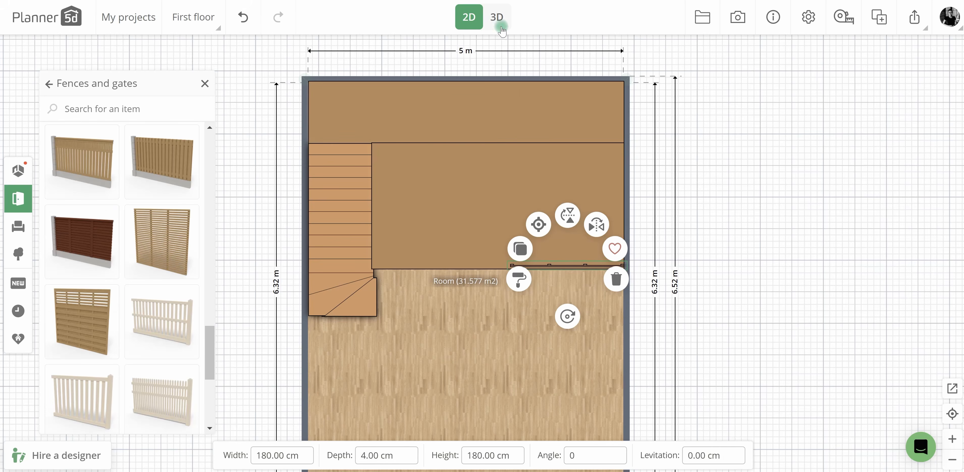
pyautogui.click(497, 16)
pyautogui.click(568, 281)
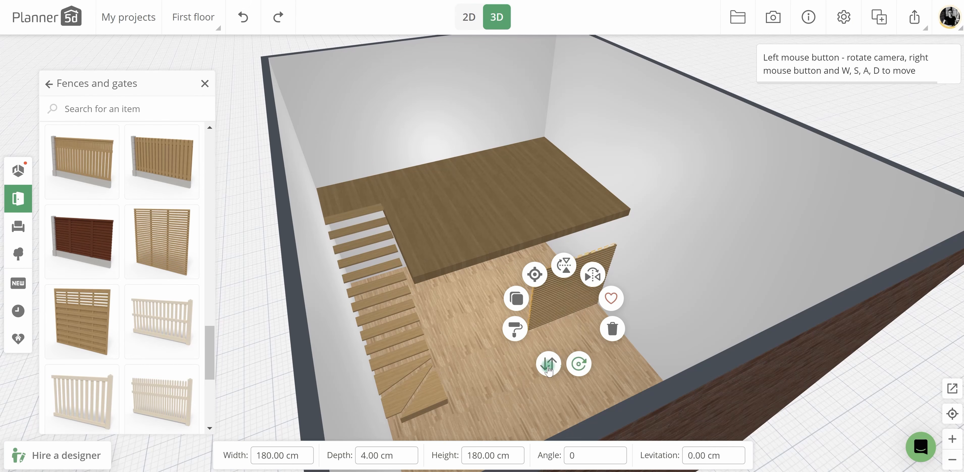
pyautogui.moveTo(549, 363); pyautogui.dragTo(509, 200)
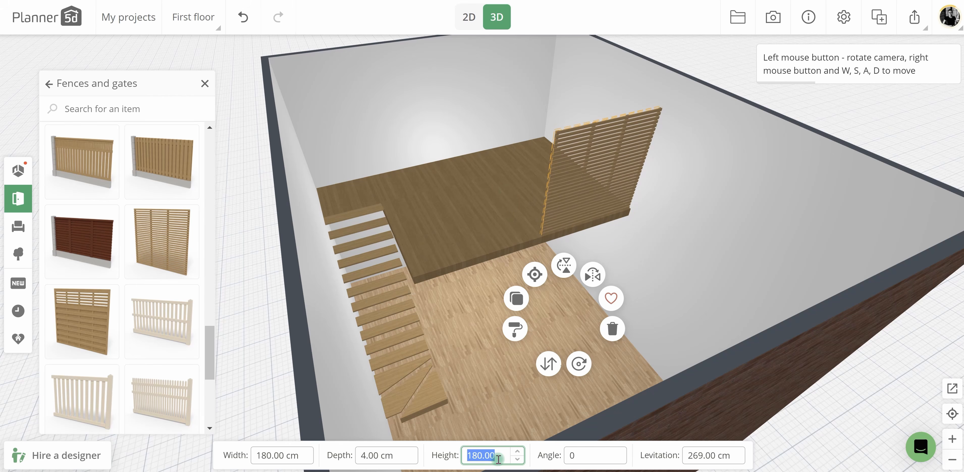
pyautogui.write('100')
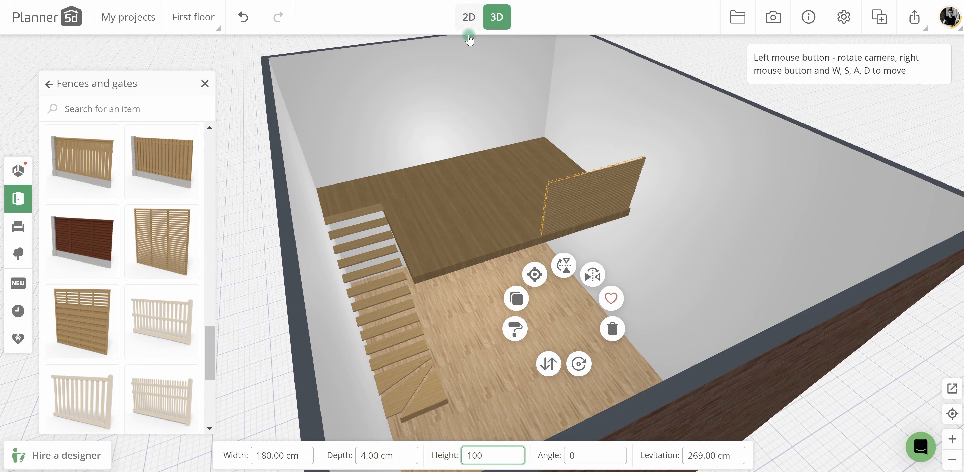
# Duplicate the fence panel along the mezzanine's front edge, setting the copy's width to 200 cm and the original's to 190 cm.
pyautogui.click(469, 30)
pyautogui.click(523, 262)
pyautogui.moveTo(524, 262); pyautogui.dragTo(419, 265)
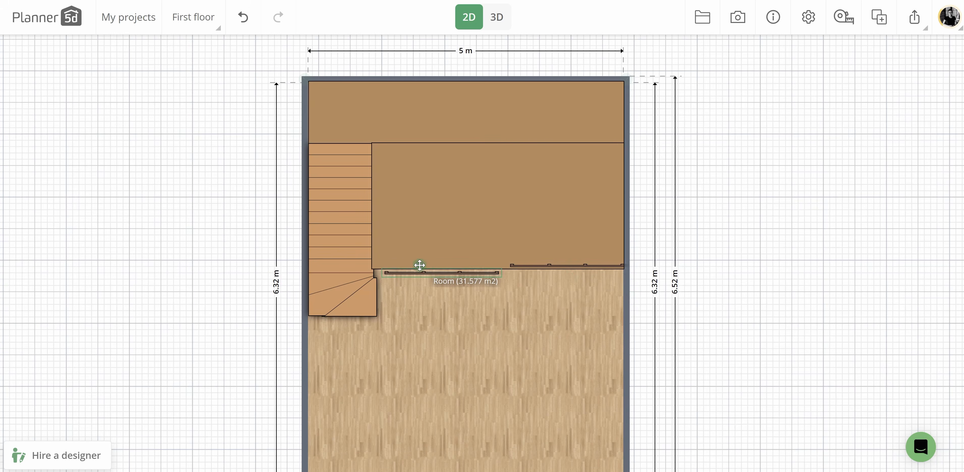
pyautogui.click(419, 265)
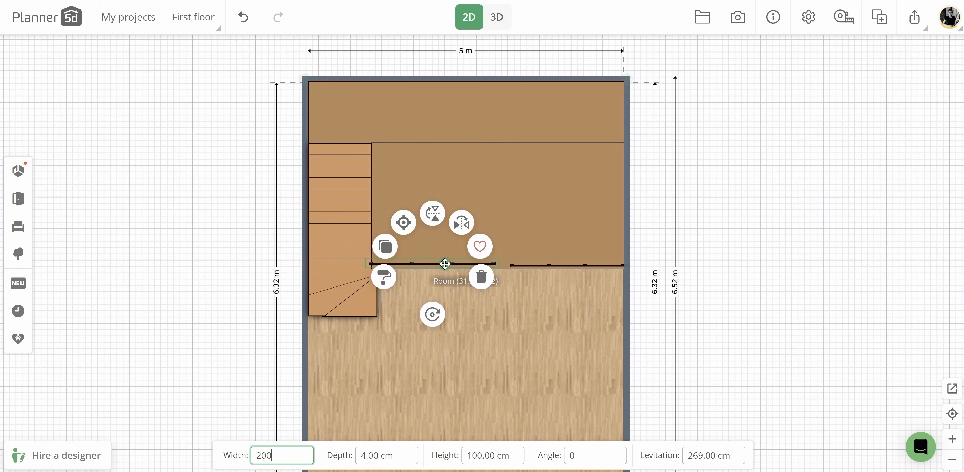
pyautogui.moveTo(444, 264); pyautogui.dragTo(450, 265)
pyautogui.click(524, 265)
pyautogui.doubleClick(280, 456)
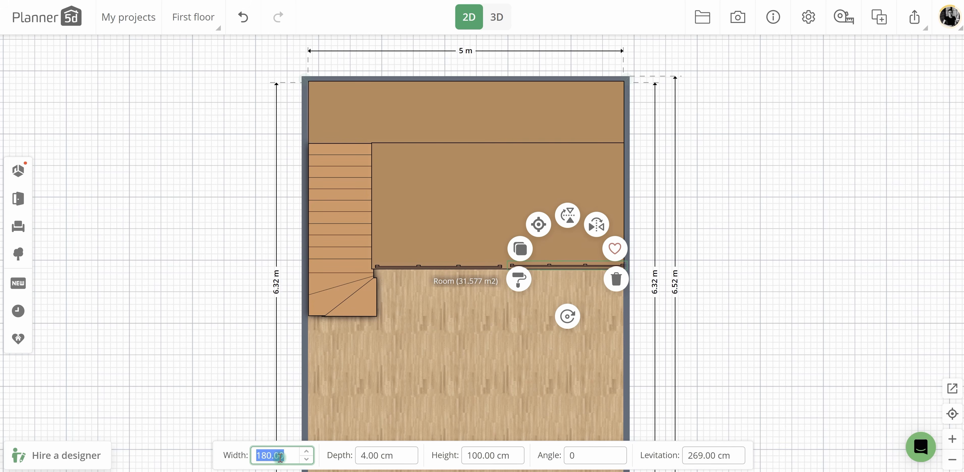
# Duplicate the 190 cm fence panel, rotate the copy a quarter turn, place it along the stair-side edge, and check it in 3D.
pyautogui.moveTo(553, 263); pyautogui.dragTo(504, 306)
pyautogui.click(515, 250)
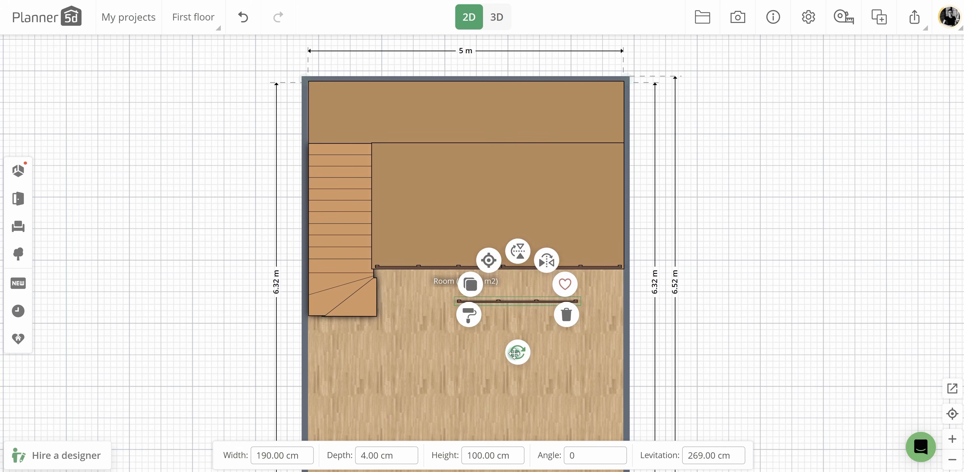
pyautogui.moveTo(518, 351); pyautogui.dragTo(429, 307)
pyautogui.moveTo(516, 312); pyautogui.dragTo(399, 212)
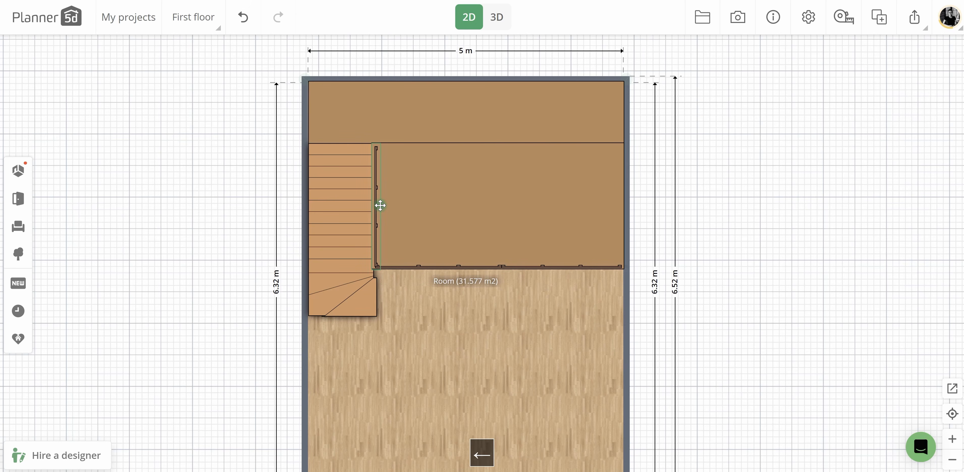
pyautogui.click(492, 28)
pyautogui.moveTo(532, 253); pyautogui.dragTo(532, 283)
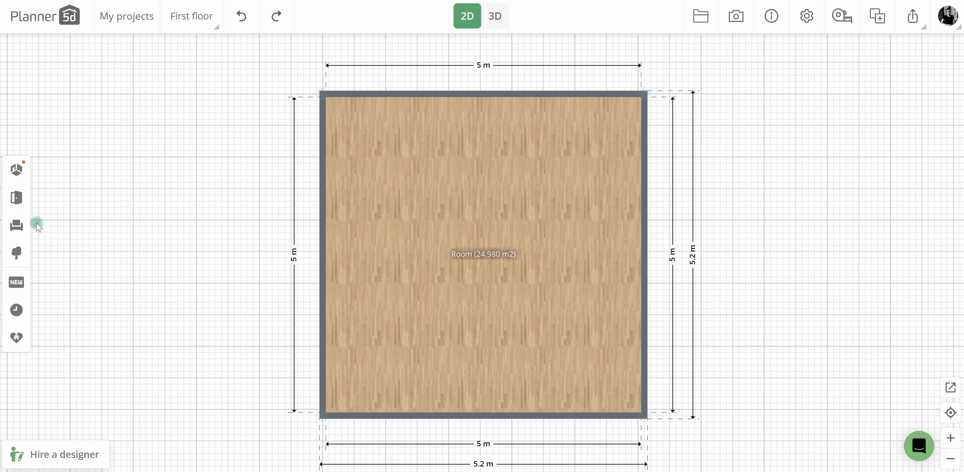
# Place the black spiral staircase in a back corner of the new room and show it in 3D.
pyautogui.click(32, 212)
pyautogui.click(80, 226)
pyautogui.moveTo(160, 243); pyautogui.dragTo(362, 151)
pyautogui.click(495, 16)
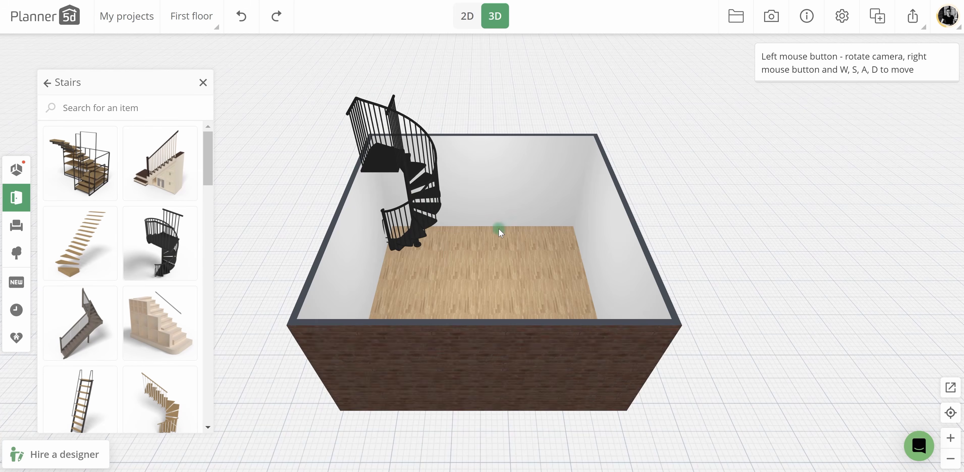
# Turn the spiral staircase so its upper landing faces into the room.
pyautogui.moveTo(500, 228); pyautogui.dragTo(478, 224)
pyautogui.click(370, 158)
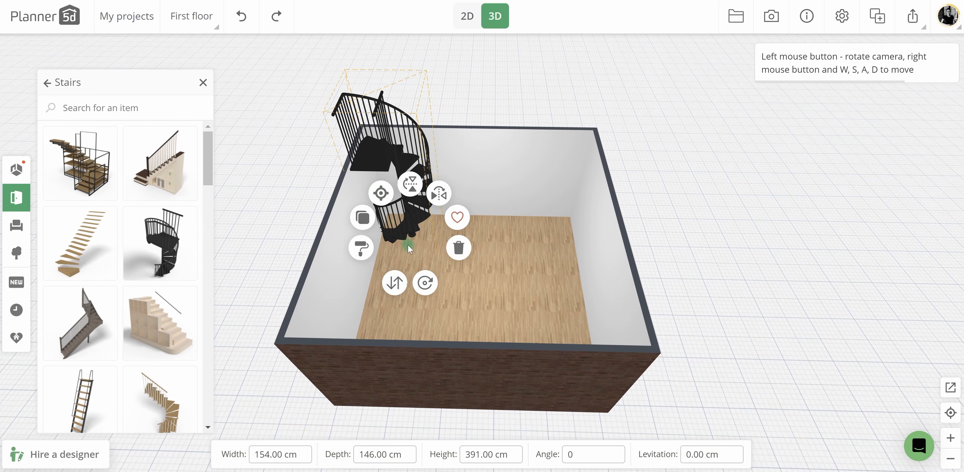
pyautogui.moveTo(426, 283); pyautogui.dragTo(456, 241)
pyautogui.click(435, 194)
# Set the wall height of the room with the spiral staircase to 500 cm.
pyautogui.click(457, 241)
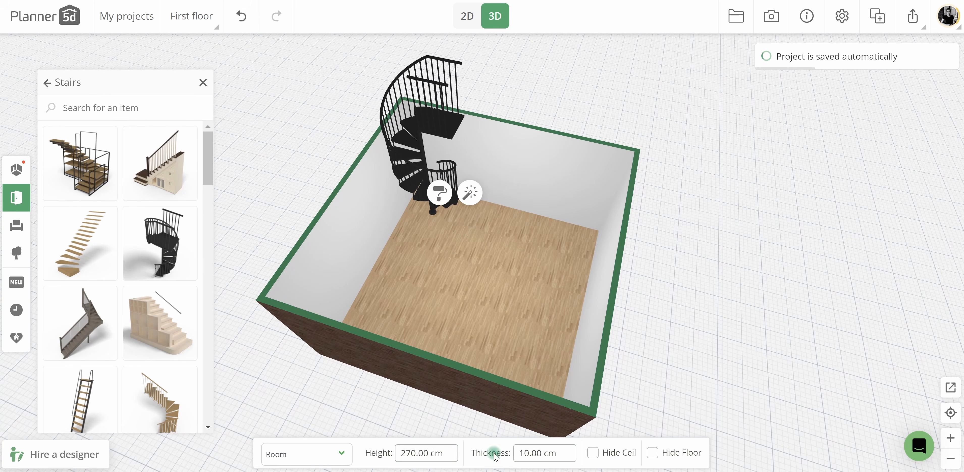
pyautogui.write('500')
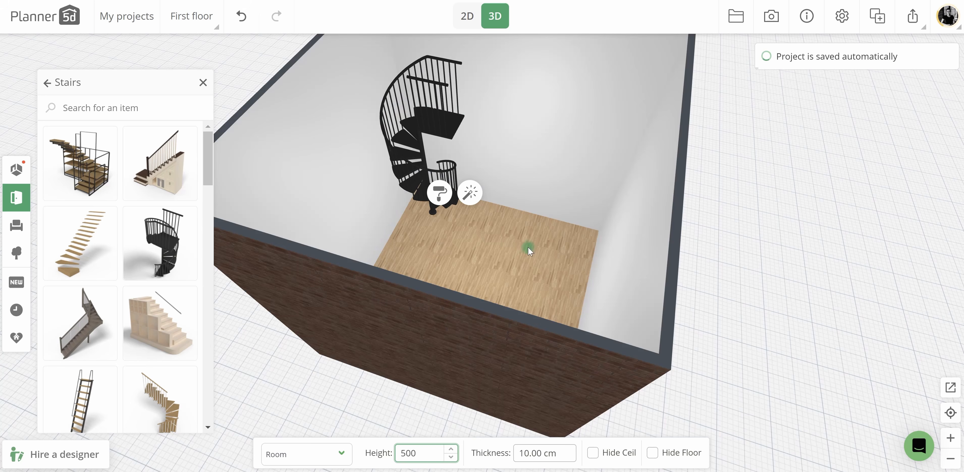
# Add a solid block in the 2D plan beside the spiral staircase's landing along the back wall.
pyautogui.moveTo(528, 248); pyautogui.dragTo(532, 328)
pyautogui.click(462, 24)
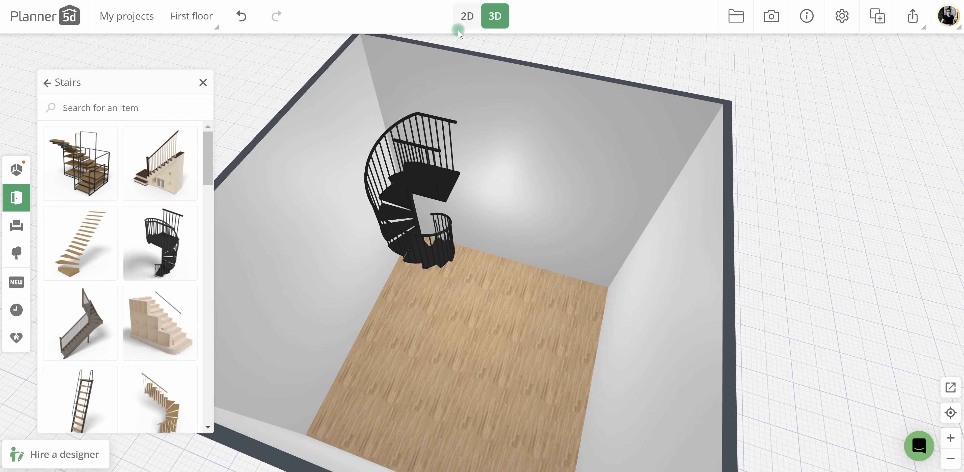
pyautogui.click(464, 18)
pyautogui.click(16, 169)
pyautogui.scroll(-3, 120, 367)
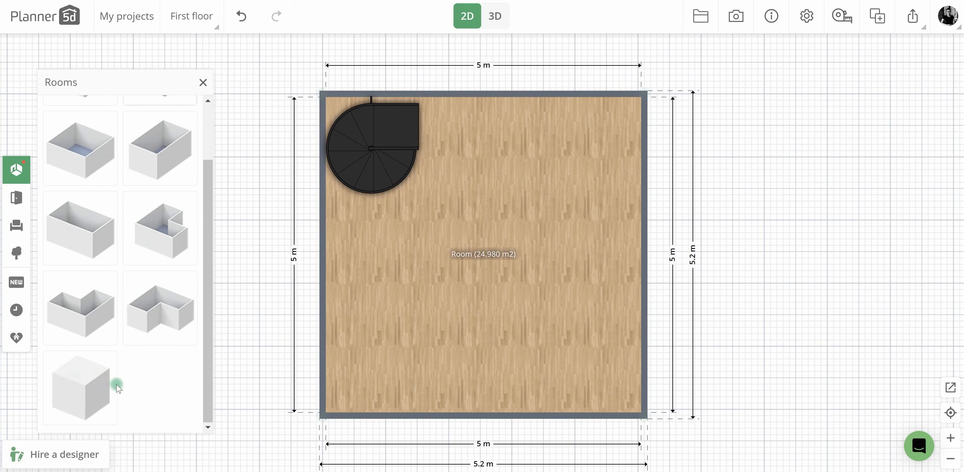
pyautogui.moveTo(114, 382); pyautogui.dragTo(542, 141)
# Set the block's width to 355 cm and depth to 300 cm, fitting it into the back corner beside the staircase.
pyautogui.write('400')
pyautogui.write('350')
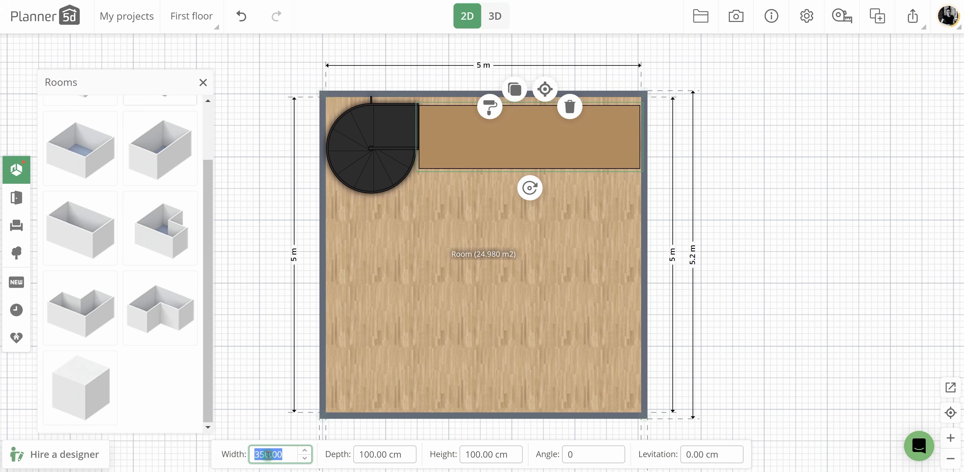
pyautogui.write('355')
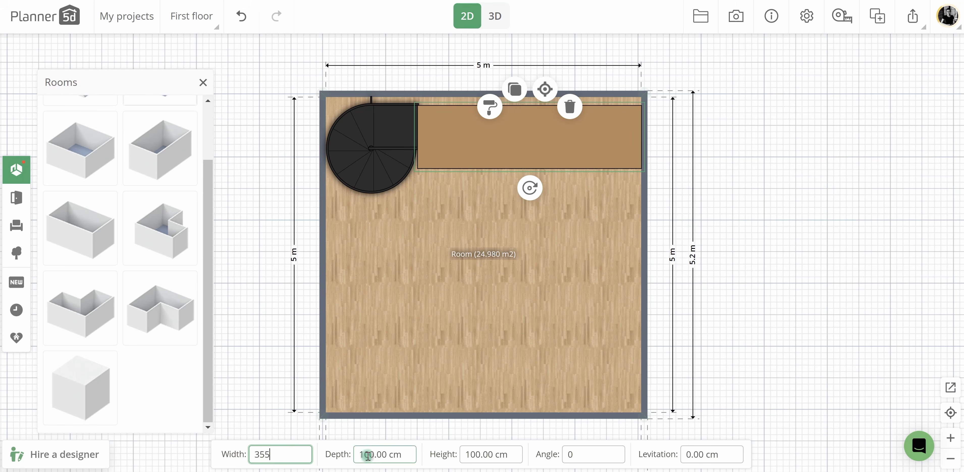
pyautogui.click(368, 455)
pyautogui.write('300')
pyautogui.moveTo(483, 155); pyautogui.dragTo(482, 205)
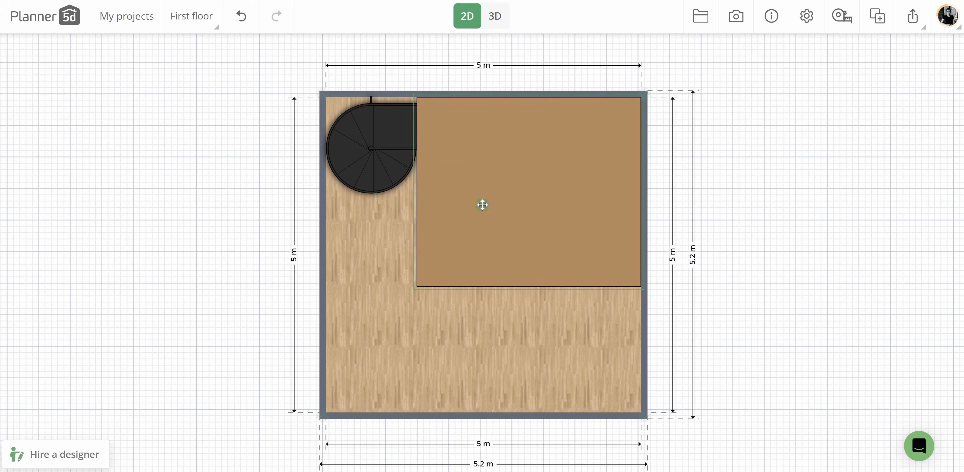
# In 3D, set the block's levitation to 268 cm and height to 10 cm to form the mezzanine slab.
pyautogui.click(495, 16)
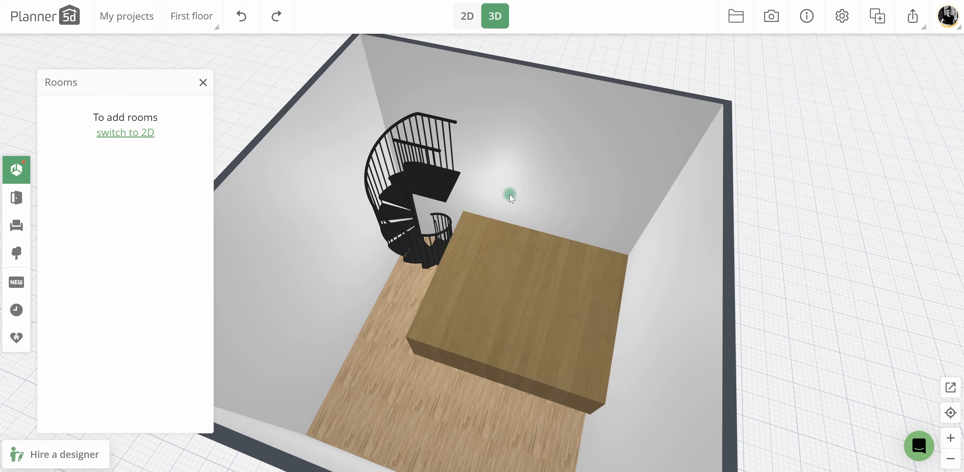
pyautogui.click(513, 286)
pyautogui.click(699, 451)
pyautogui.write('2')
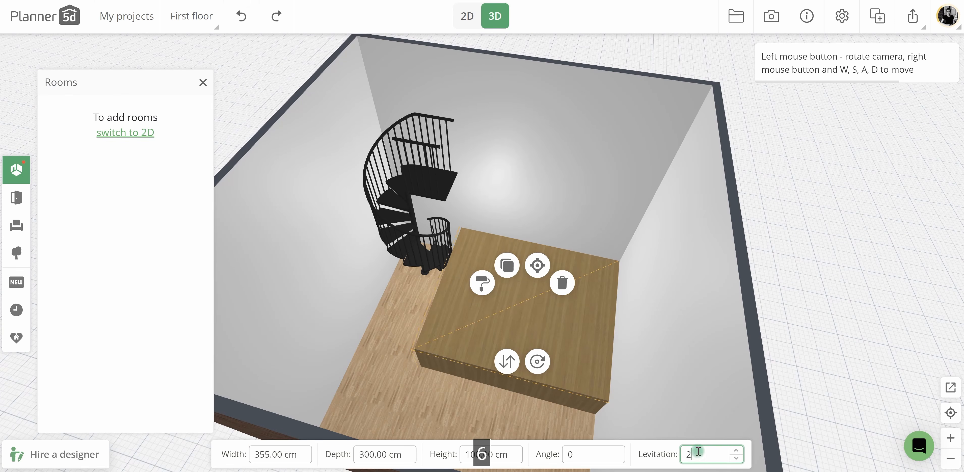
pyautogui.write('68')
pyautogui.write('10')
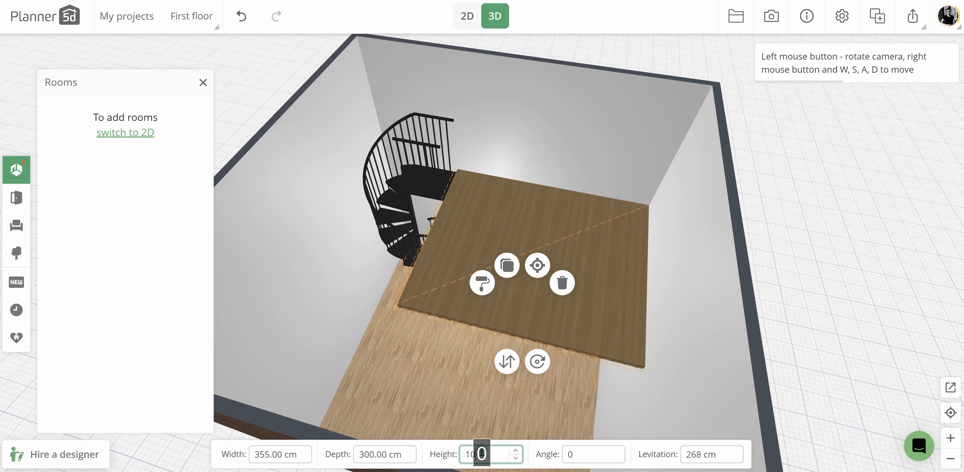
# Move the room's front wall outward in 2D to lengthen the room to 6.05 m.
pyautogui.moveTo(452, 366); pyautogui.dragTo(483, 374)
pyautogui.moveTo(520, 383); pyautogui.dragTo(518, 438)
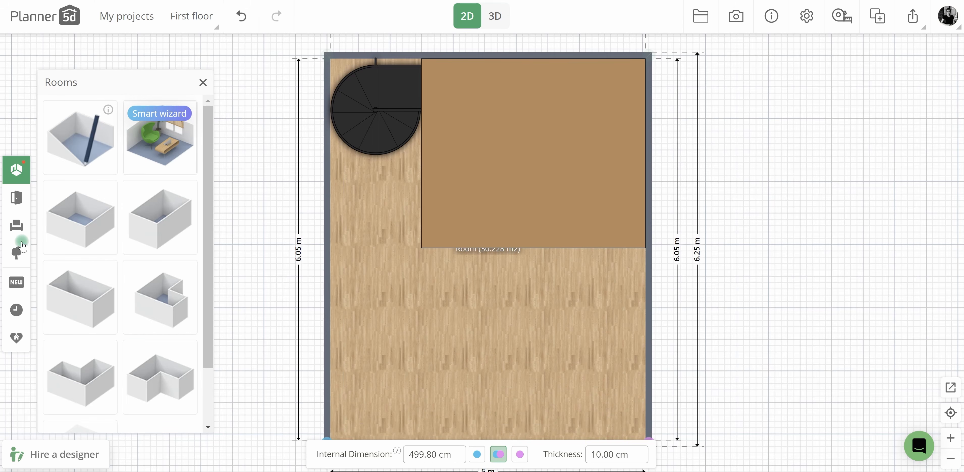
# Place a square 32 cm stone column under the slab's free front corner and show it in 3D.
pyautogui.click(17, 199)
pyautogui.click(111, 247)
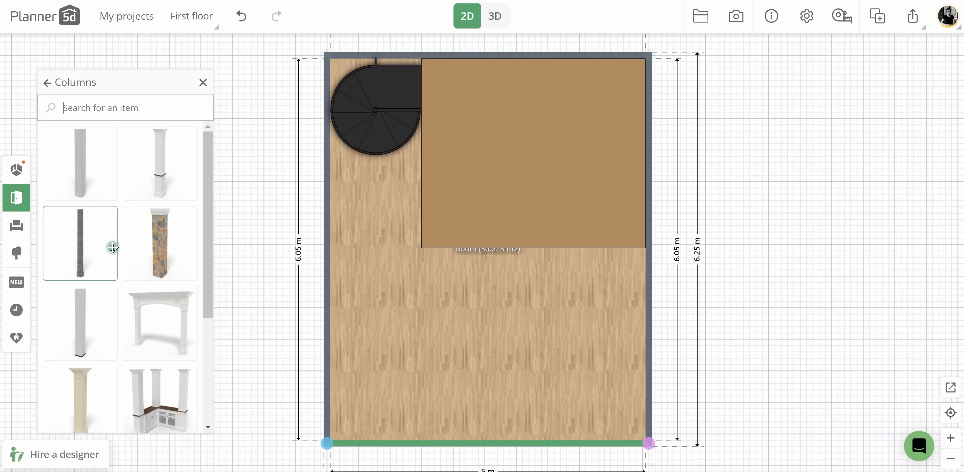
pyautogui.moveTo(228, 202); pyautogui.dragTo(428, 243)
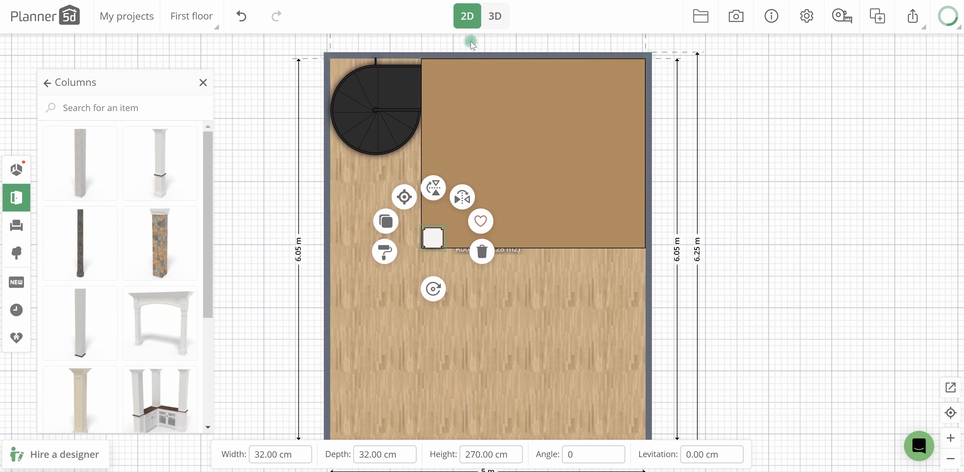
pyautogui.click(493, 16)
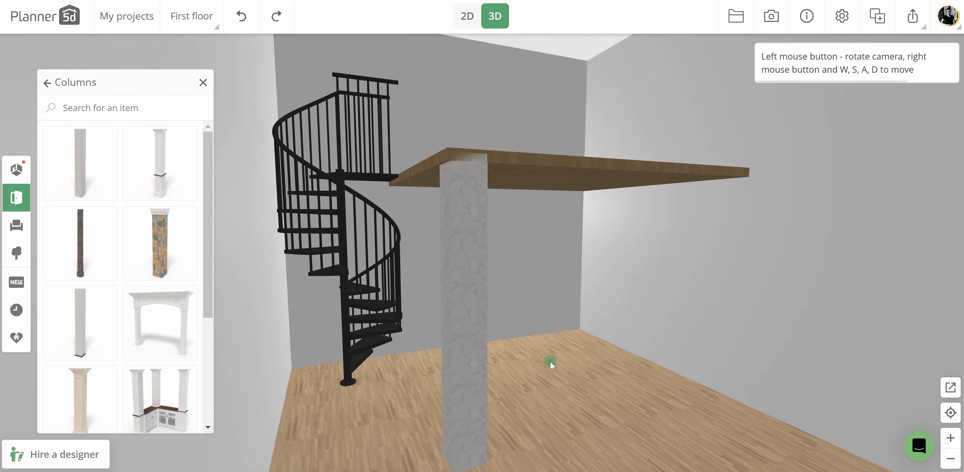
# Replace the column's stone material with a wood texture matching the mezzanine slab.
pyautogui.click(417, 242)
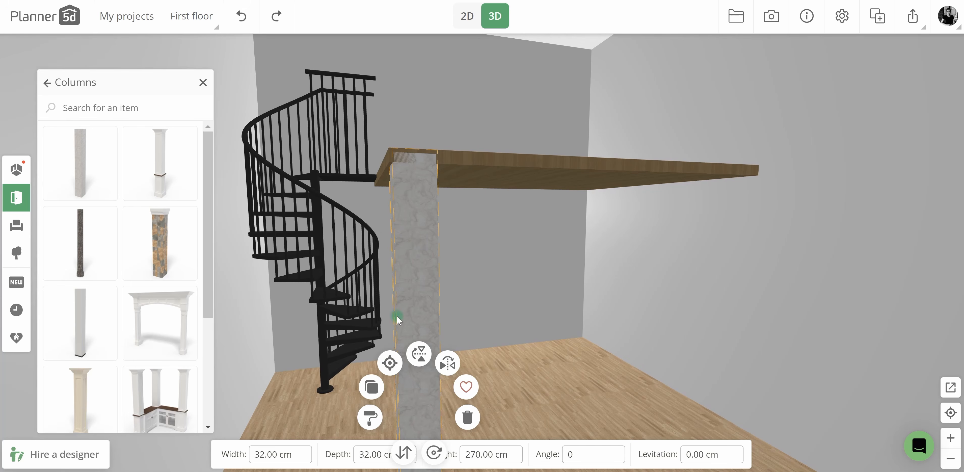
pyautogui.click(370, 418)
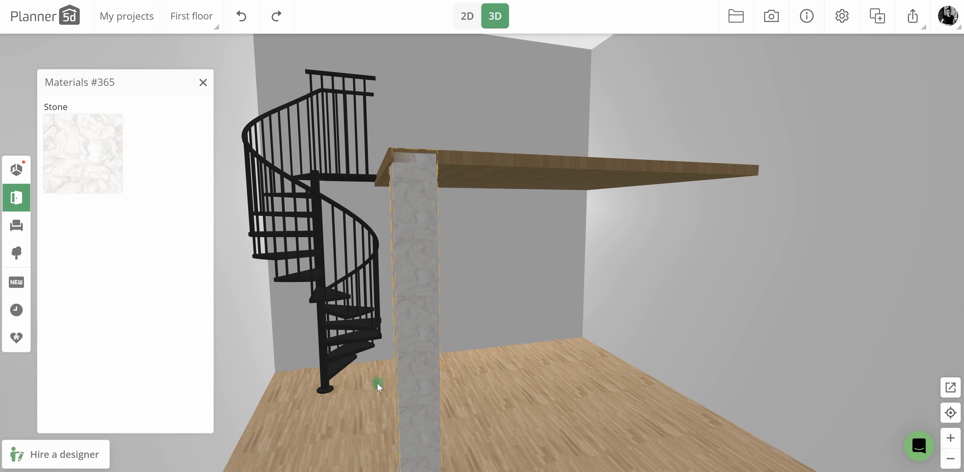
pyautogui.click(149, 175)
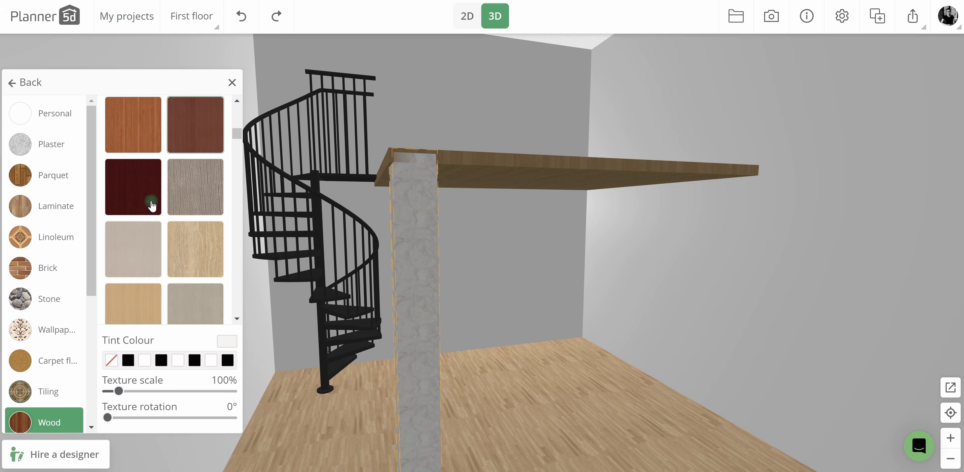
pyautogui.scroll(3, 150, 195)
pyautogui.click(144, 181)
pyautogui.click(558, 242)
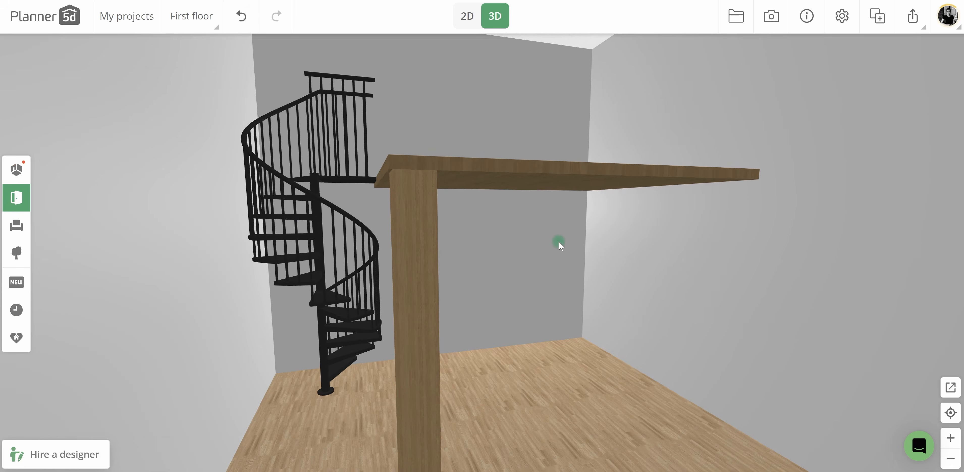
# Recolour the black spiral staircase light grey, RGB 237, 237, 237.
pyautogui.moveTo(558, 241); pyautogui.dragTo(532, 353)
pyautogui.click(368, 176)
pyautogui.click(351, 284)
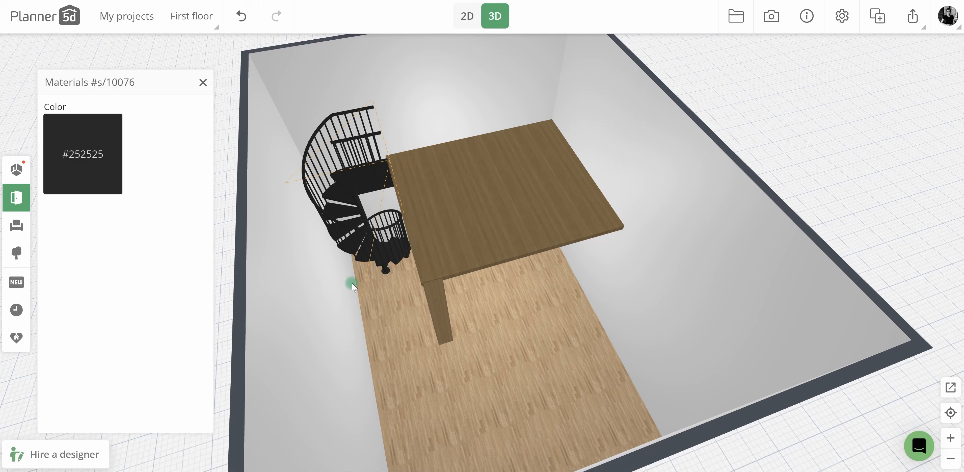
pyautogui.click(100, 164)
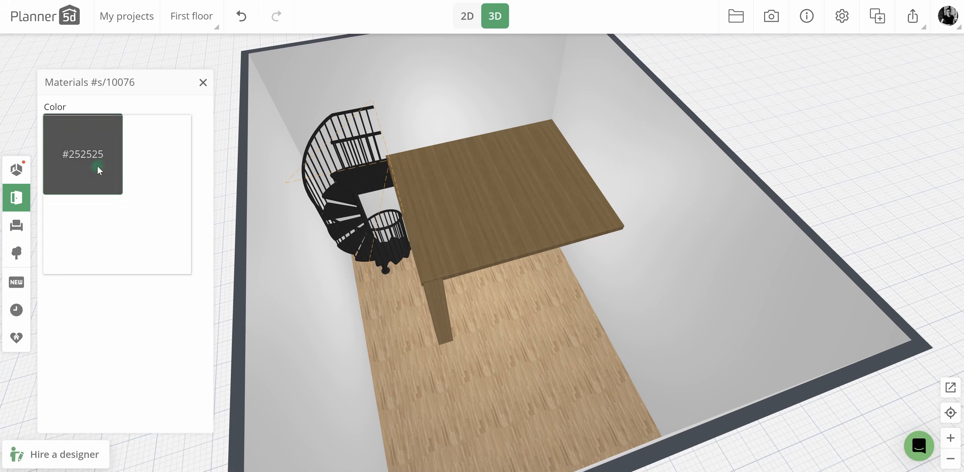
pyautogui.click(20, 107)
pyautogui.click(502, 318)
# Clear the wood finish from the mezzanine slab so it is plain white.
pyautogui.click(455, 223)
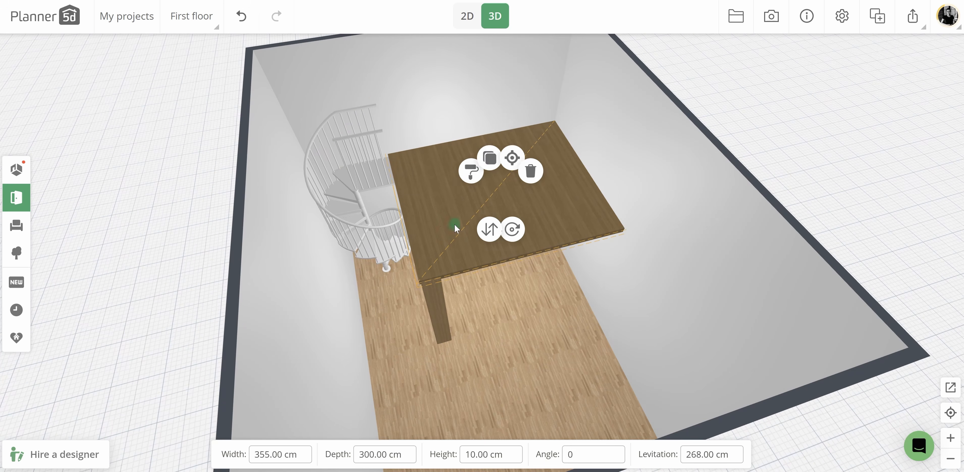
pyautogui.click(471, 171)
pyautogui.click(78, 418)
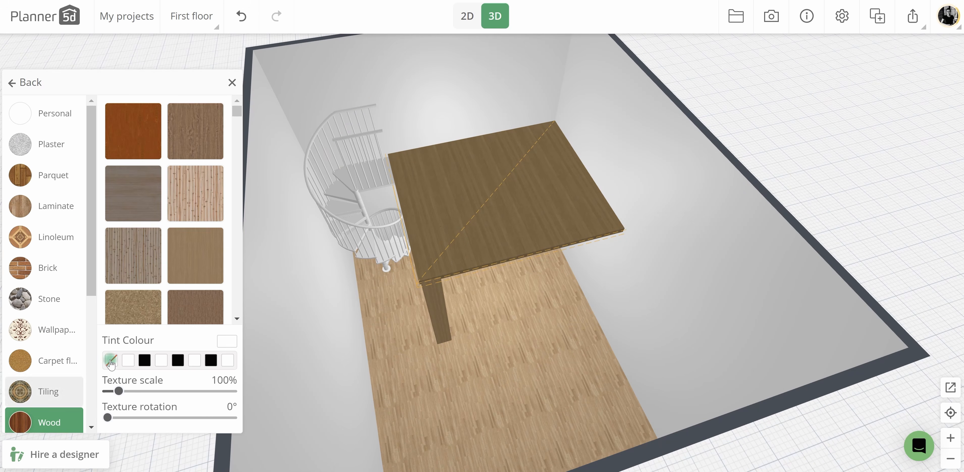
pyautogui.click(110, 361)
# Clear the wood finish from the support column to match the plain white slab.
pyautogui.click(439, 289)
pyautogui.click(395, 347)
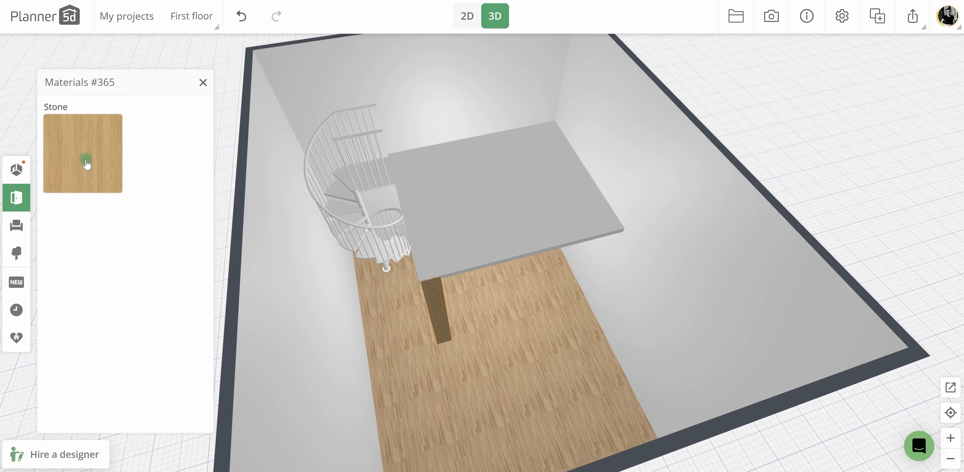
pyautogui.click(86, 164)
pyautogui.click(113, 361)
# Tint the room's wallpaper grey to darken all the walls around the mezzanine.
pyautogui.click(459, 348)
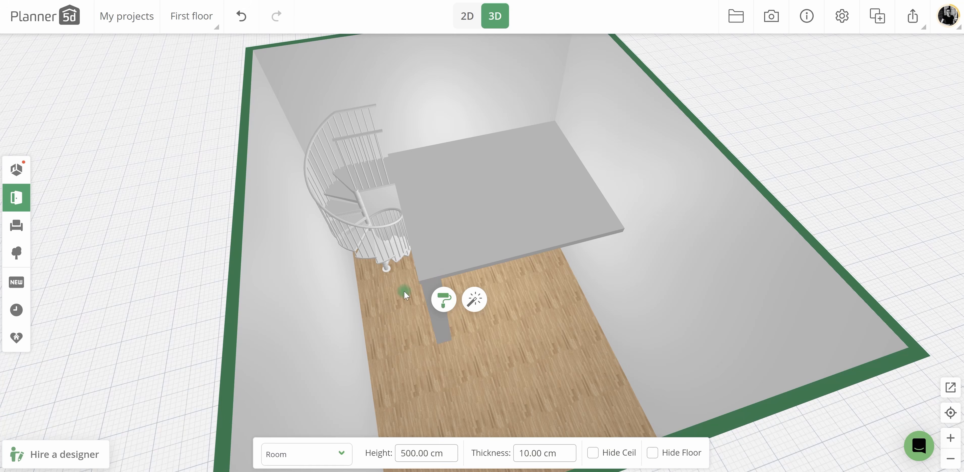
pyautogui.click(444, 299)
pyautogui.click(90, 207)
pyautogui.click(152, 310)
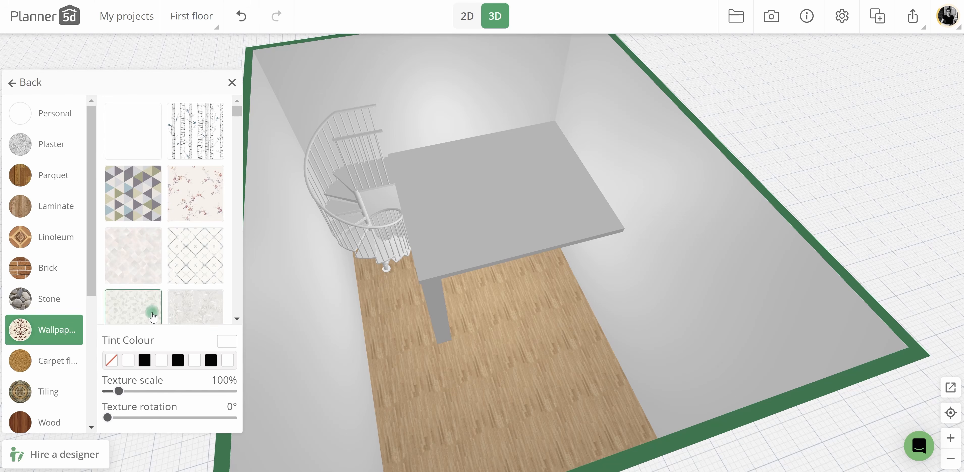
pyautogui.click(226, 341)
pyautogui.click(190, 341)
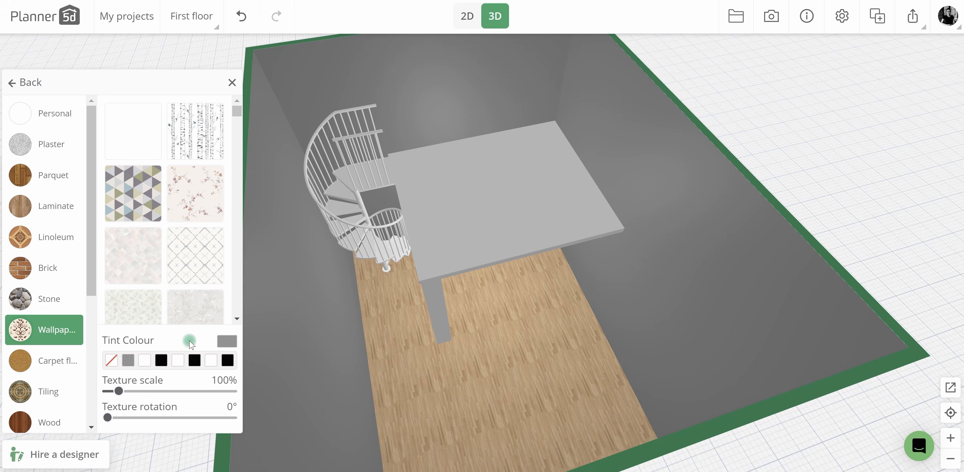
pyautogui.moveTo(439, 353); pyautogui.dragTo(497, 333)
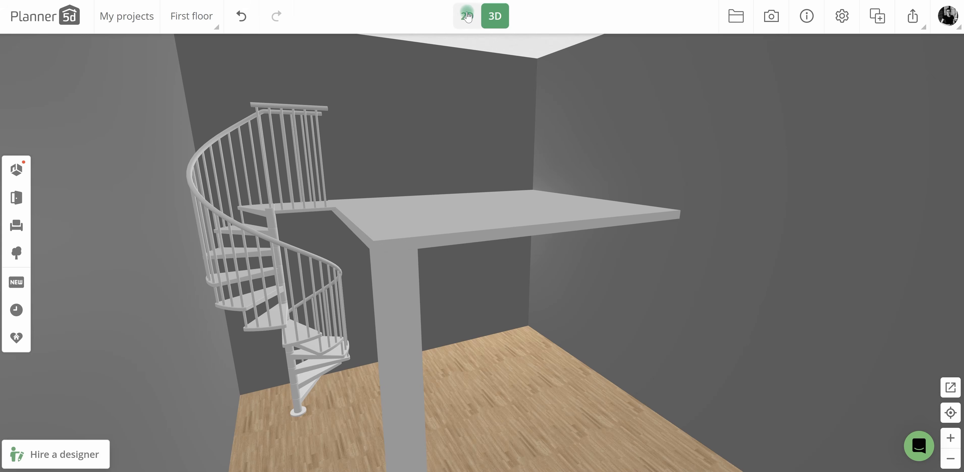
# Move the column aside in 2D and fill the gap in front of the staircase with a slab copy sized 150 × 150 cm.
pyautogui.click(467, 15)
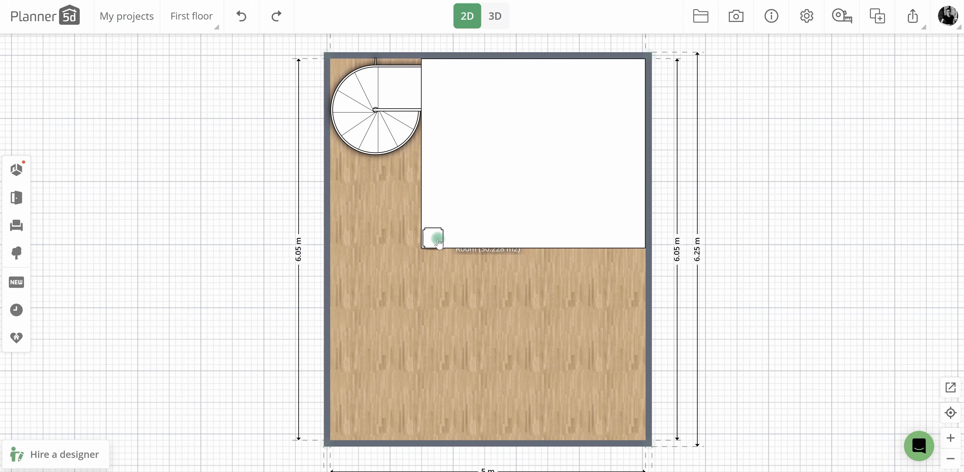
pyautogui.click(437, 240)
pyautogui.moveTo(437, 239); pyautogui.dragTo(378, 236)
pyautogui.click(474, 174)
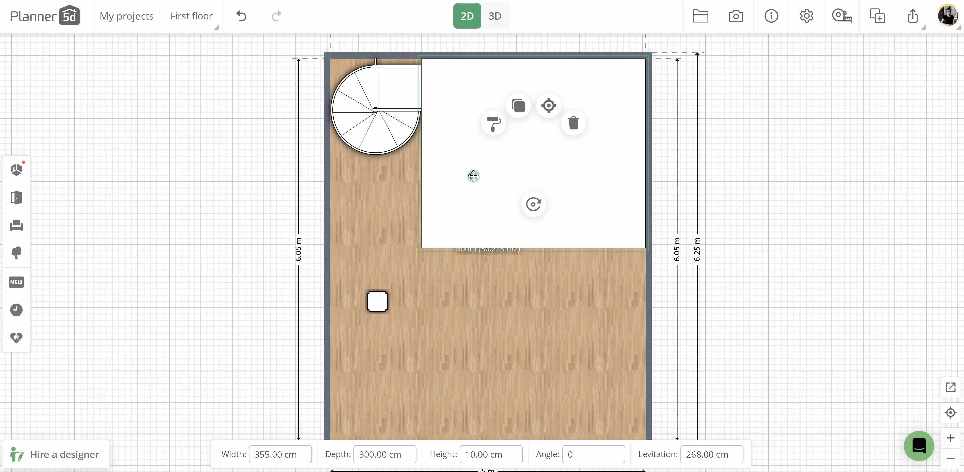
pyautogui.moveTo(474, 175); pyautogui.dragTo(409, 209)
pyautogui.write('150')
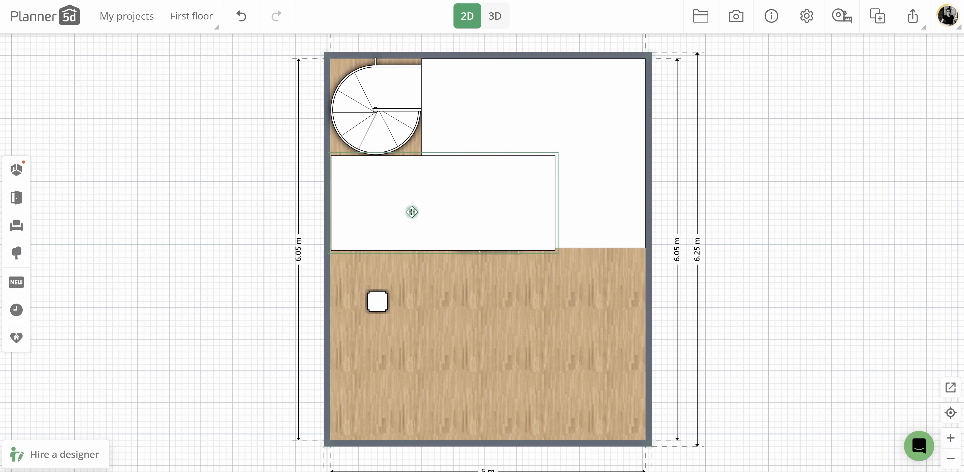
pyautogui.write('150')
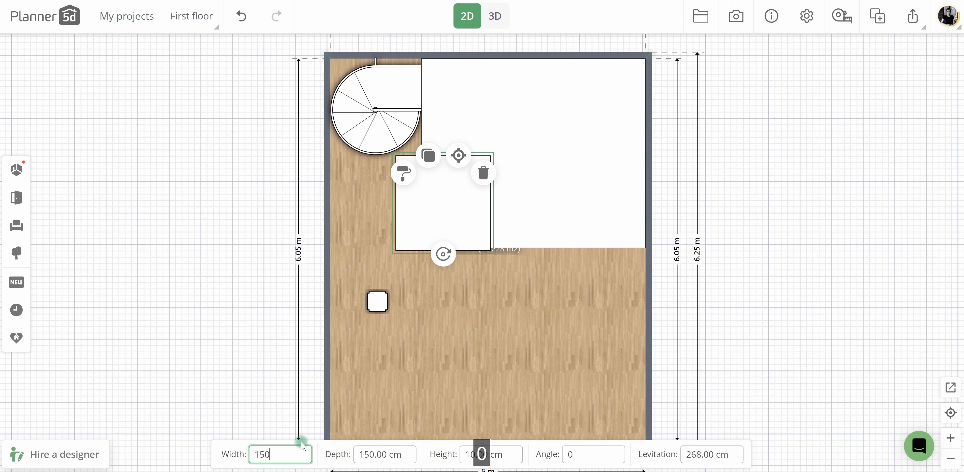
pyautogui.moveTo(428, 209); pyautogui.dragTo(401, 210)
pyautogui.moveTo(396, 208); pyautogui.dragTo(395, 211)
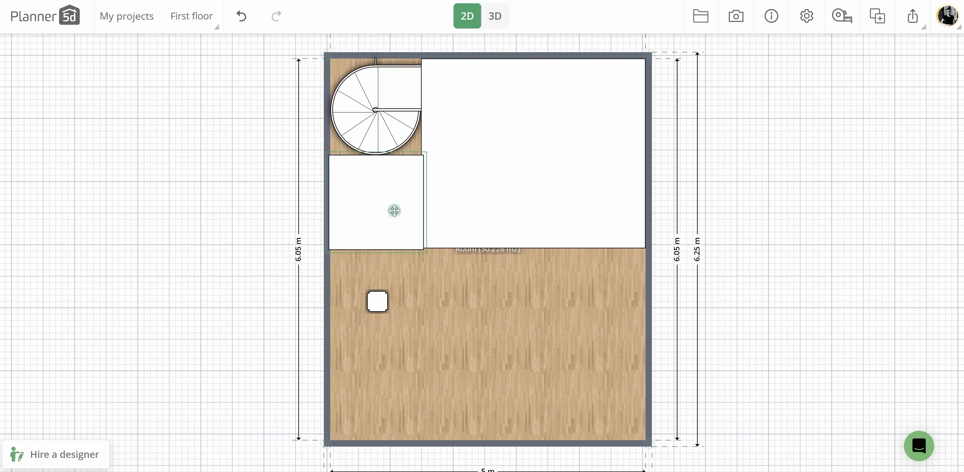
# Place a column under each front corner of the mezzanine, duplicating the existing one, and check them in 3D.
pyautogui.moveTo(373, 295); pyautogui.dragTo(641, 243)
pyautogui.click(293, 222)
pyautogui.click(517, 111)
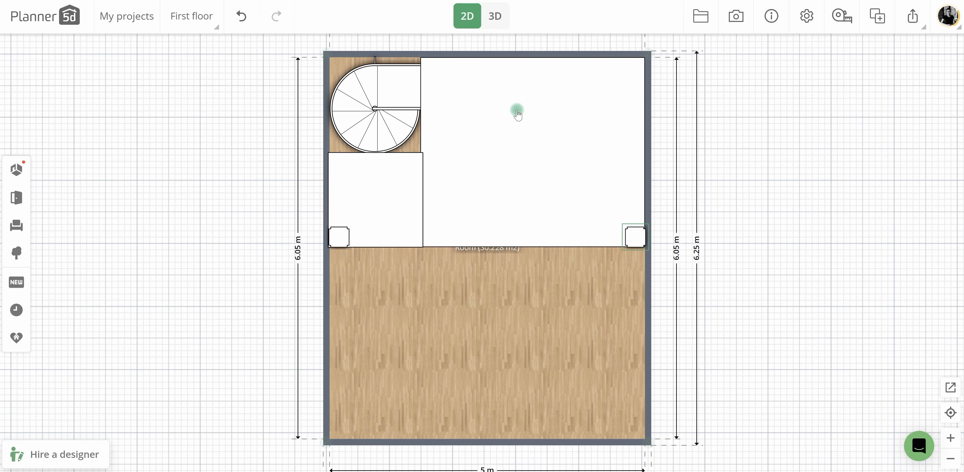
pyautogui.click(496, 17)
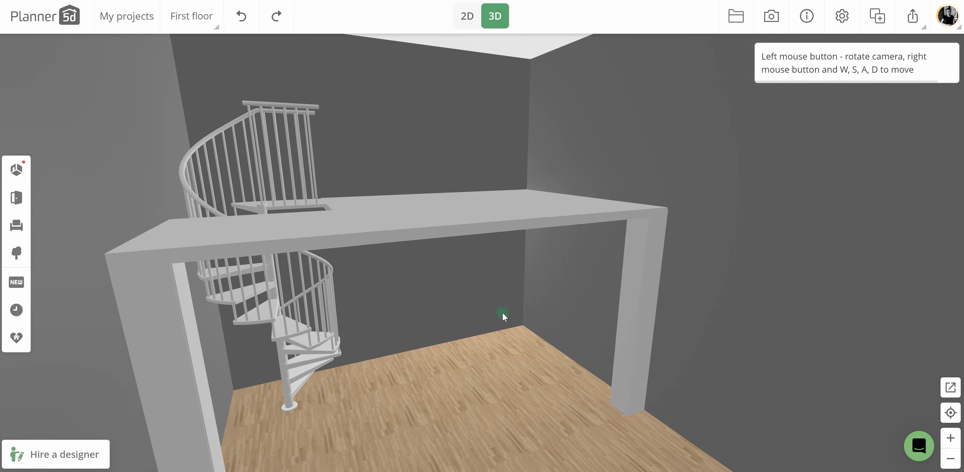
pyautogui.moveTo(504, 318); pyautogui.dragTo(494, 288)
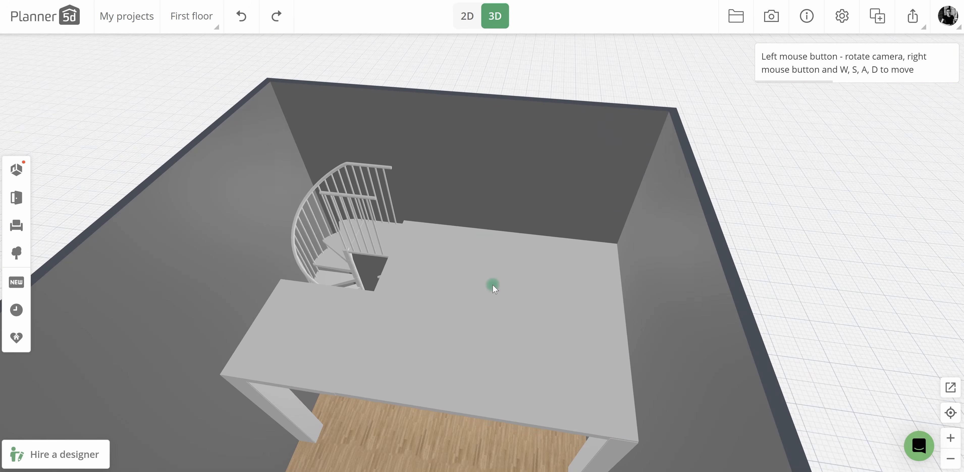
# Place a straight stair railing with a wooden handrail in 2D, just in front of the spiral staircase opening.
pyautogui.click(157, 282)
pyautogui.click(14, 225)
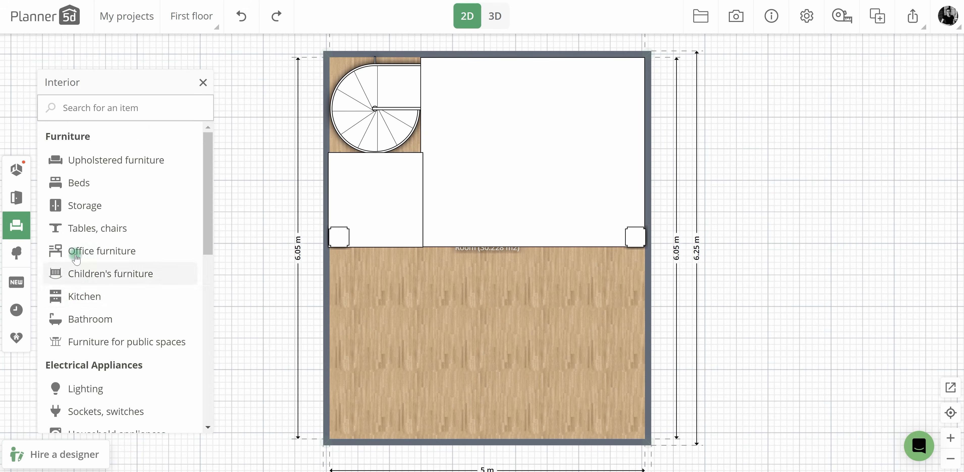
pyautogui.click(17, 197)
pyautogui.click(90, 227)
pyautogui.scroll(-5, 142, 244)
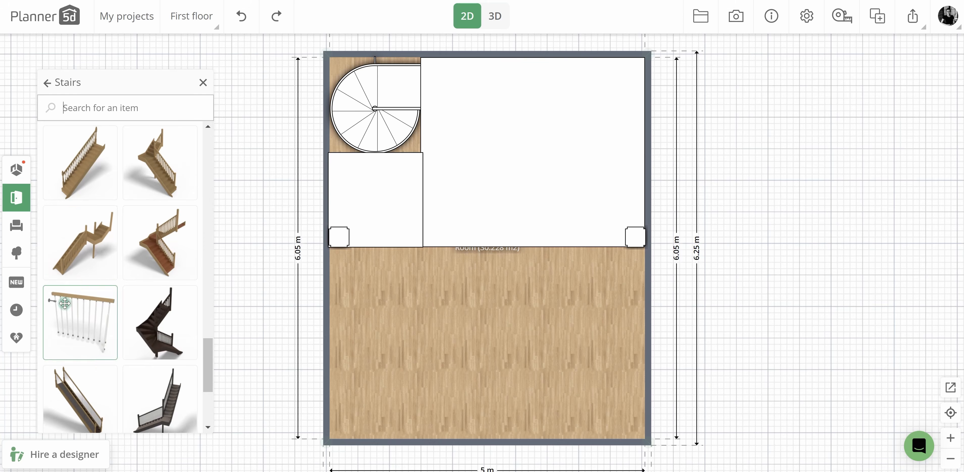
pyautogui.moveTo(79, 318); pyautogui.dragTo(335, 176)
# Clear the railing's wood finish and recolor its dark parts to match the plain white staircase.
pyautogui.click(378, 191)
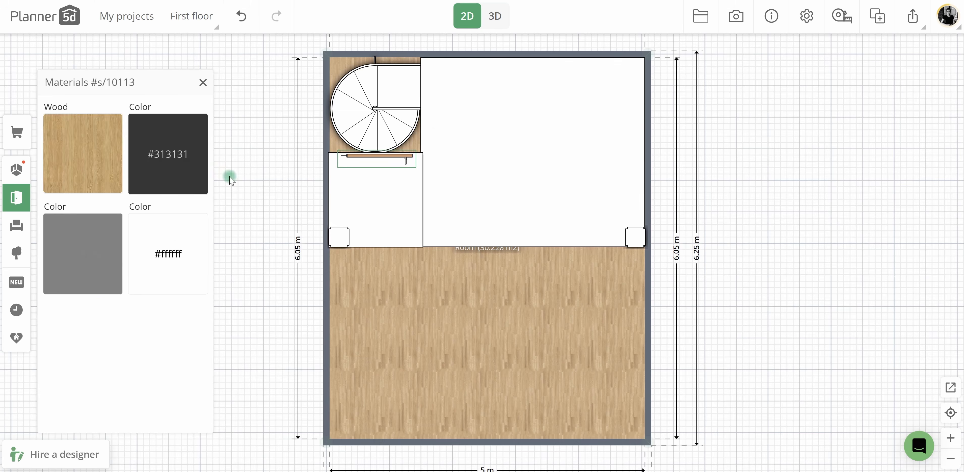
pyautogui.click(82, 151)
pyautogui.click(109, 353)
pyautogui.click(28, 82)
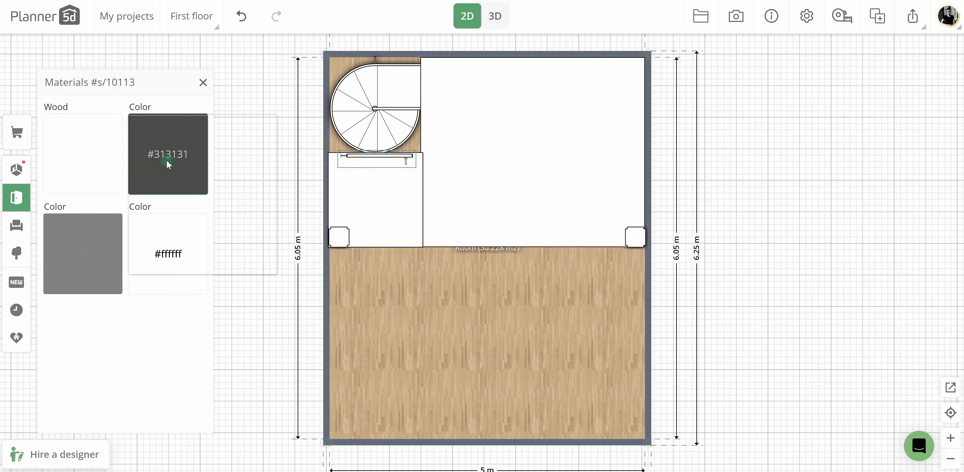
pyautogui.click(97, 241)
pyautogui.click(105, 390)
pyautogui.click(397, 155)
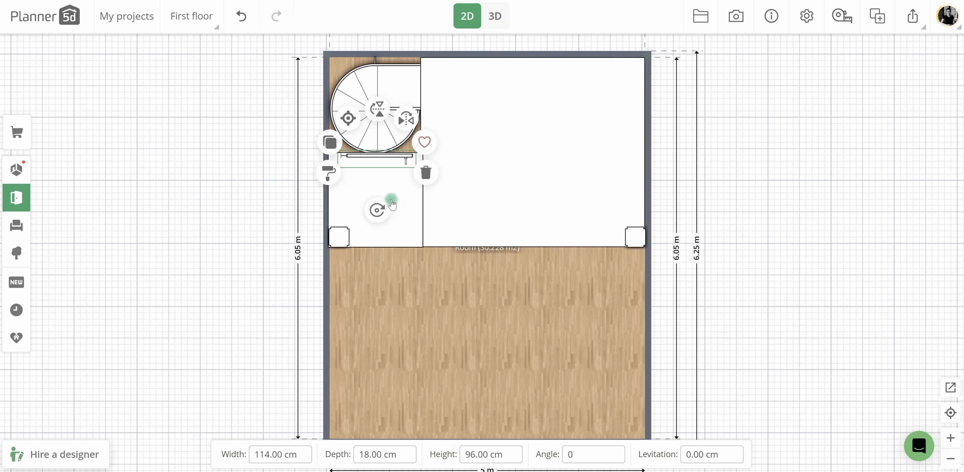
# Turn a 90 cm wide railing to 90° beside the stair opening and place a 150 cm wide copy along the opening's front edge.
pyautogui.moveTo(376, 207); pyautogui.dragTo(305, 164)
pyautogui.moveTo(389, 171); pyautogui.dragTo(427, 143)
pyautogui.moveTo(374, 118); pyautogui.dragTo(368, 181)
pyautogui.moveTo(393, 212); pyautogui.dragTo(447, 161)
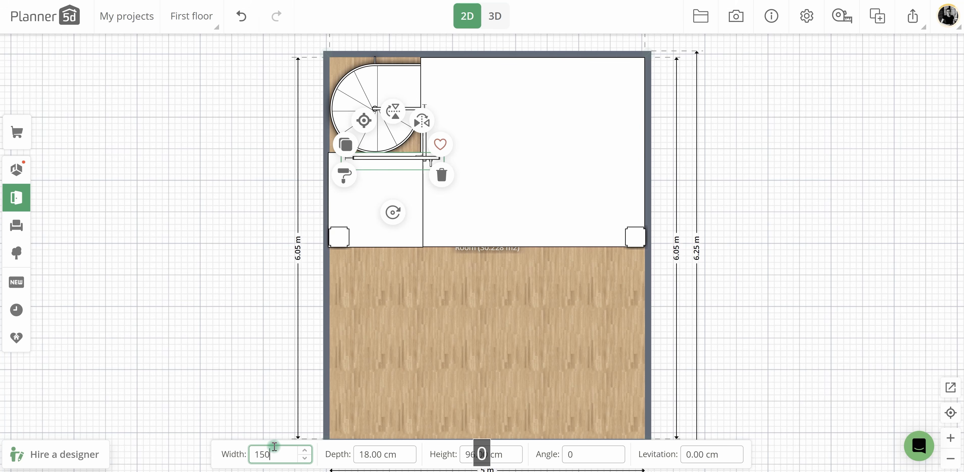
pyautogui.click(461, 85)
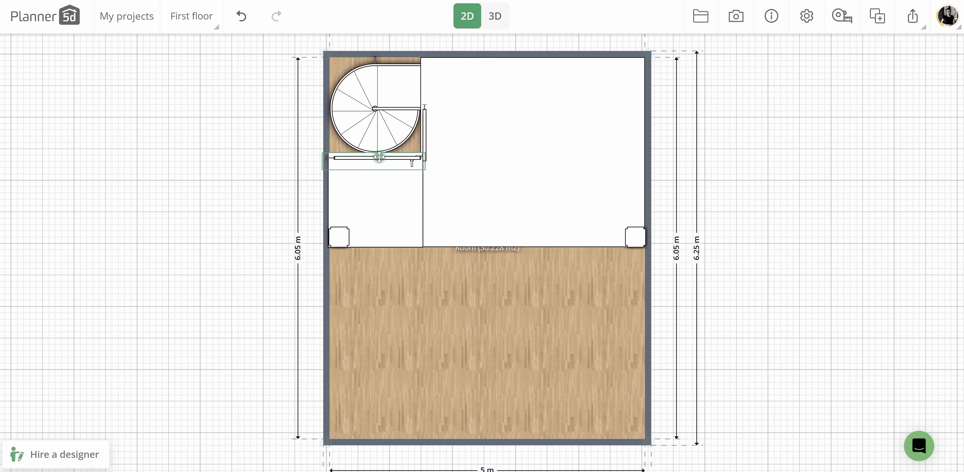
# Raise both stair-opening railings onto the mezzanine in 3D by setting their levitation to 270 cm.
pyautogui.click(490, 14)
pyautogui.click(480, 263)
pyautogui.moveTo(458, 324); pyautogui.dragTo(468, 290)
pyautogui.click(423, 334)
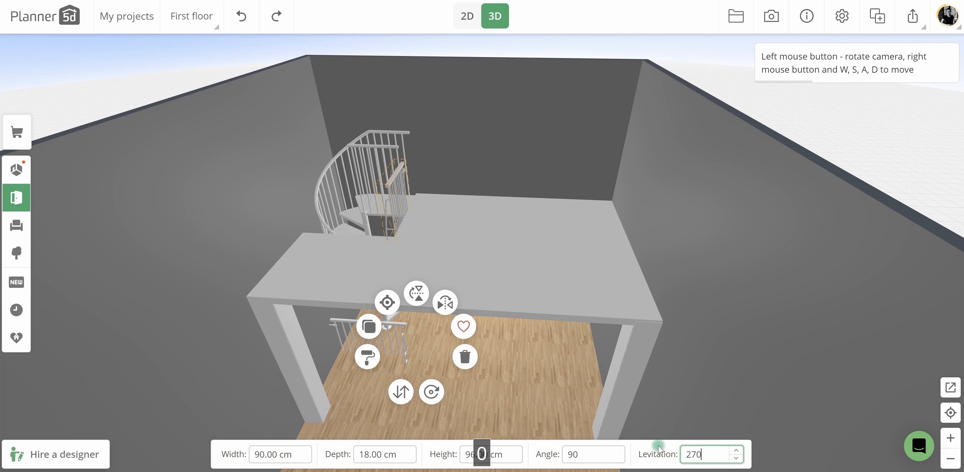
pyautogui.click(401, 329)
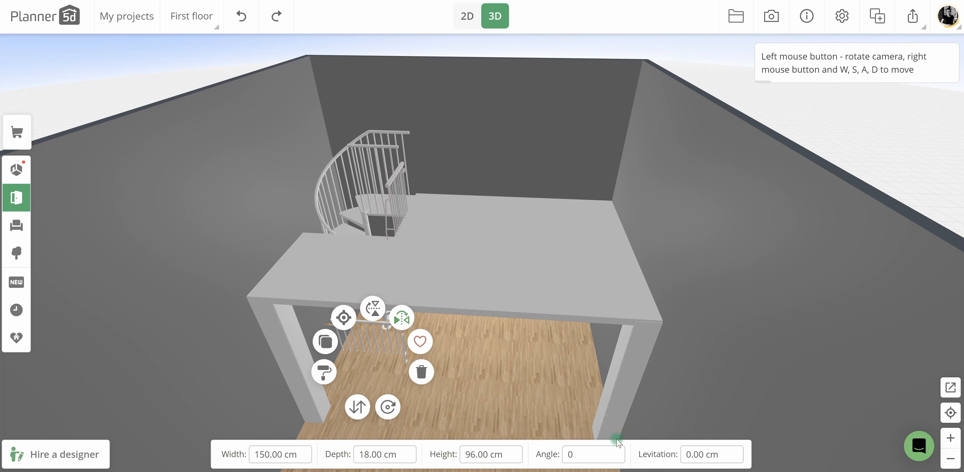
pyautogui.click(481, 455)
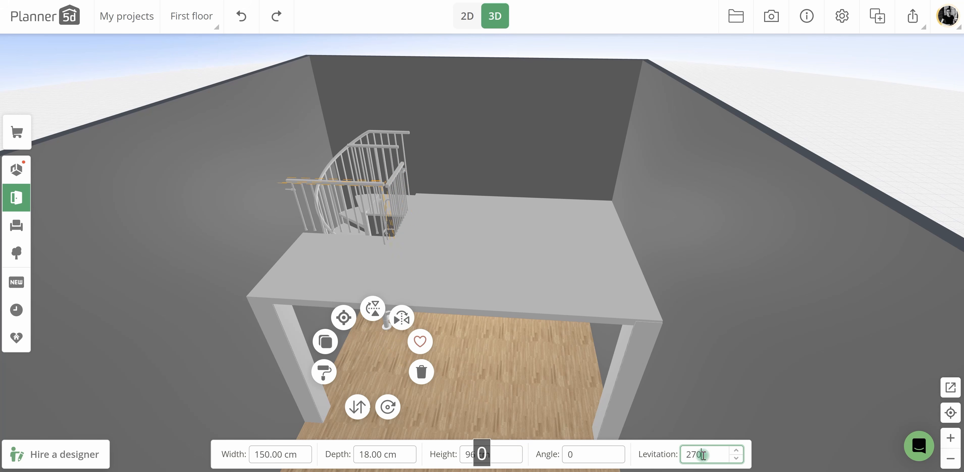
# Set the height of both railings around the stair opening to 120 cm.
pyautogui.click(395, 183)
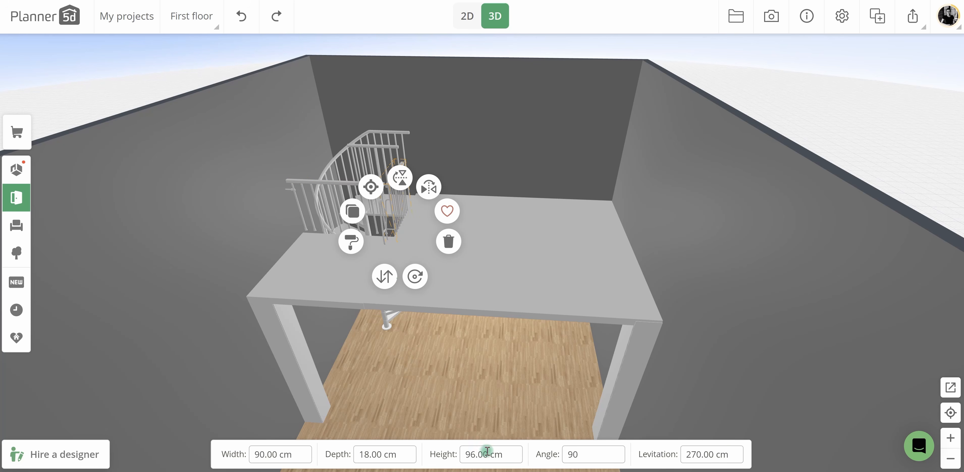
pyautogui.click(338, 186)
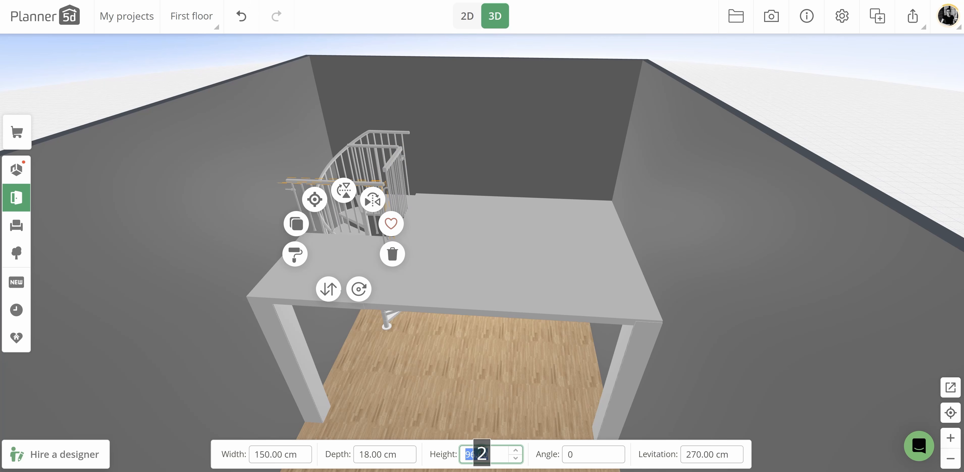
pyautogui.moveTo(503, 249); pyautogui.dragTo(455, 195)
# Place a metal bar fence along the mezzanine's front edge from the right wall, with levitation 270 cm and height 120 cm.
pyautogui.click(467, 15)
pyautogui.click(16, 197)
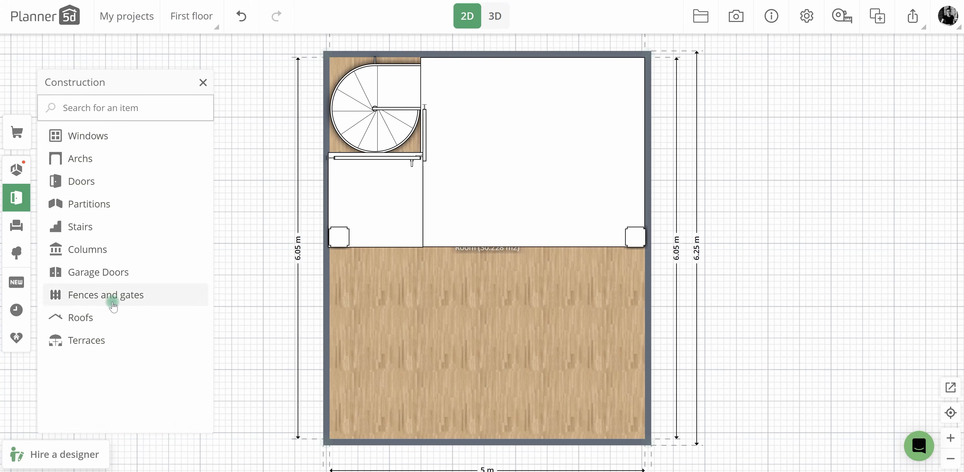
pyautogui.click(121, 288)
pyautogui.click(545, 256)
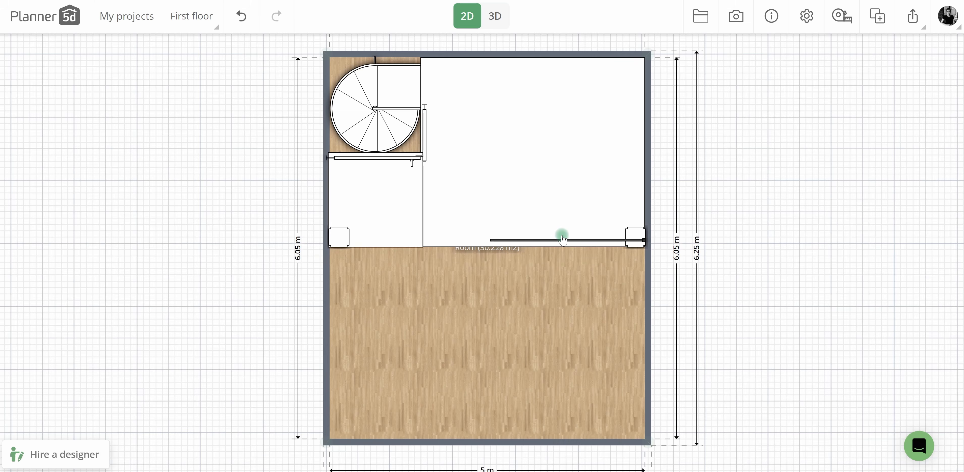
pyautogui.click(562, 242)
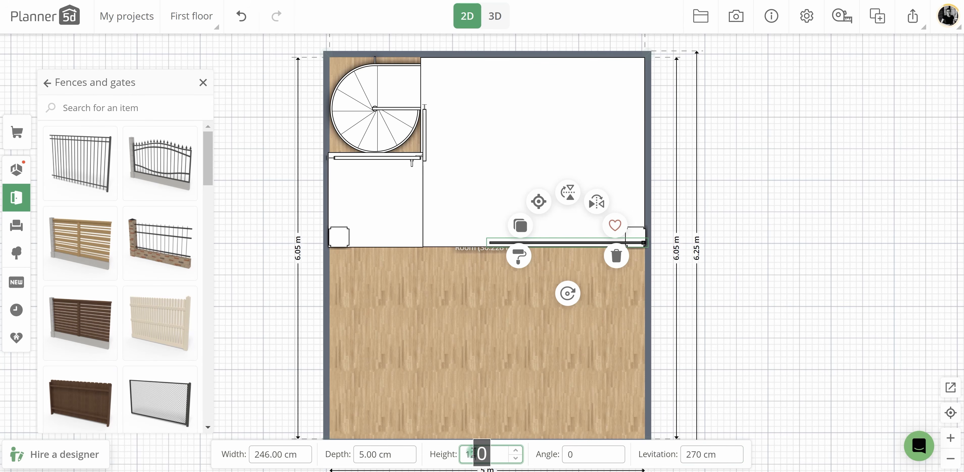
# Recolor the dark metal fence to match the white railings and check it in 3D.
pyautogui.click(519, 256)
pyautogui.click(83, 153)
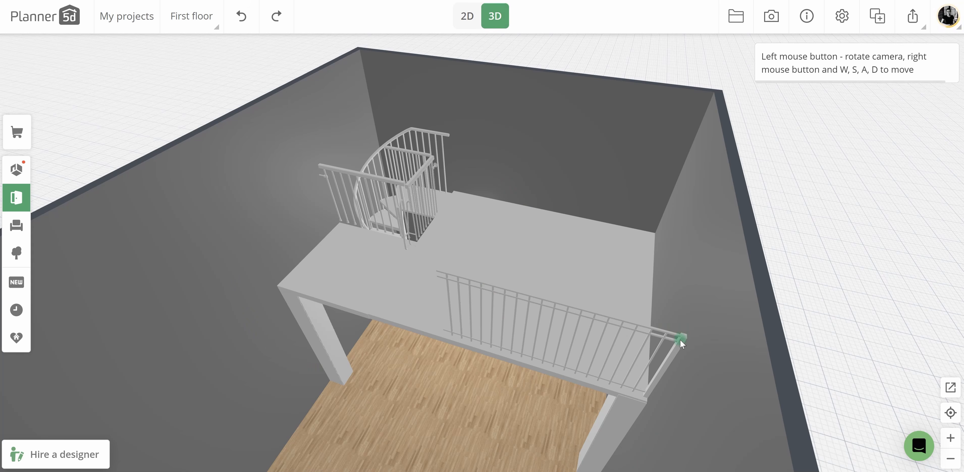
pyautogui.click(680, 339)
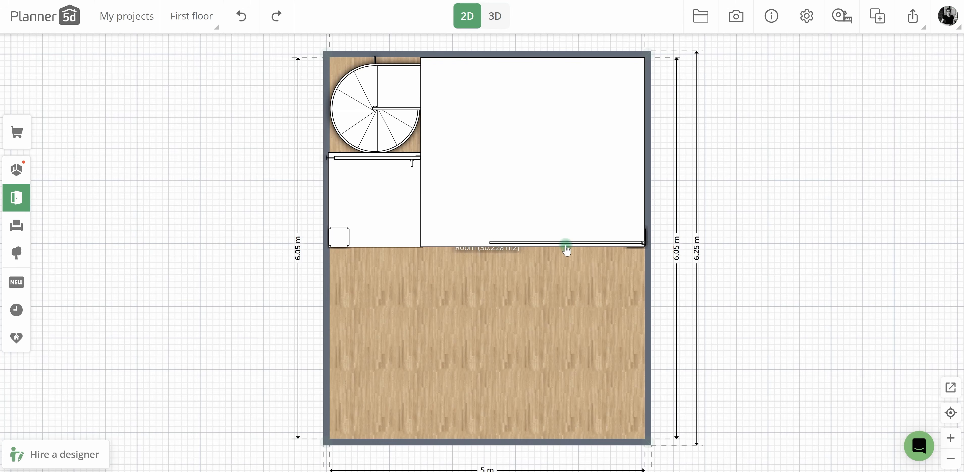
# Duplicate the fence along the rest of the mezzanine's front edge and inspect the finished mezzanine in 3D.
pyautogui.click(566, 246)
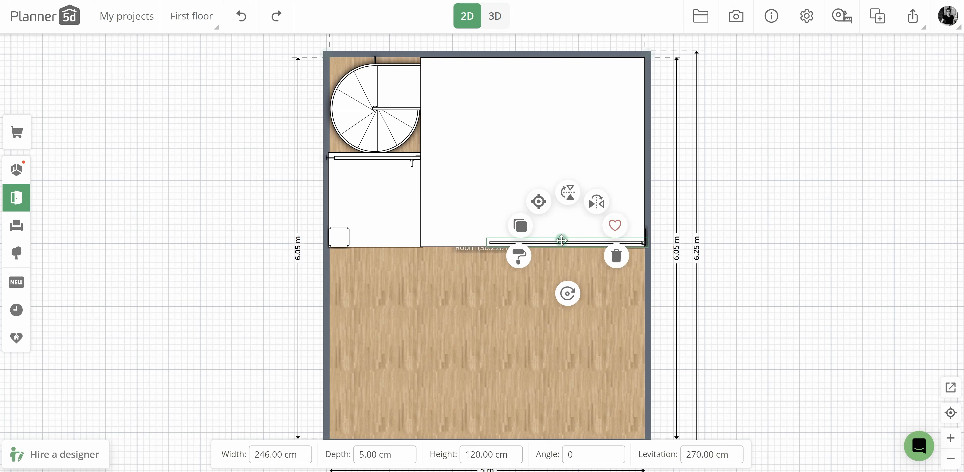
pyautogui.click(520, 226)
pyautogui.moveTo(578, 261); pyautogui.dragTo(396, 243)
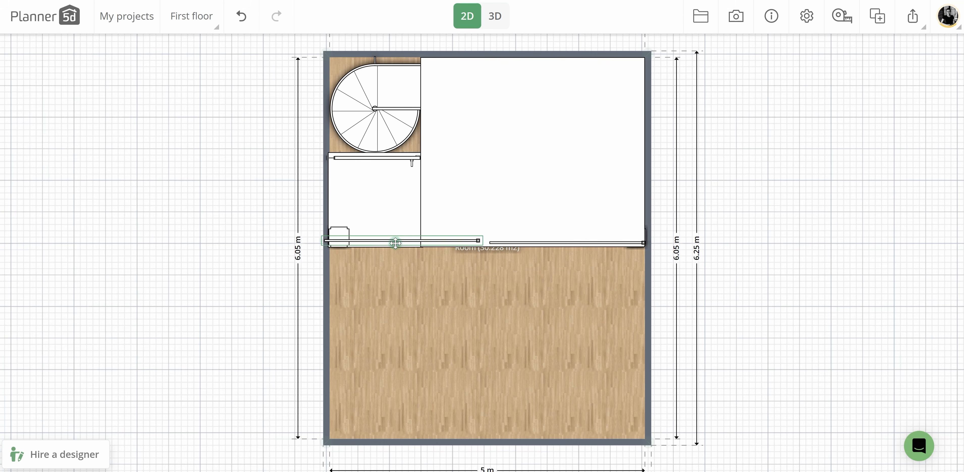
pyautogui.click(495, 16)
pyautogui.moveTo(460, 344); pyautogui.dragTo(522, 338)
pyautogui.scroll(5, 528, 328)
pyautogui.moveTo(521, 338); pyautogui.dragTo(591, 331, button='right')
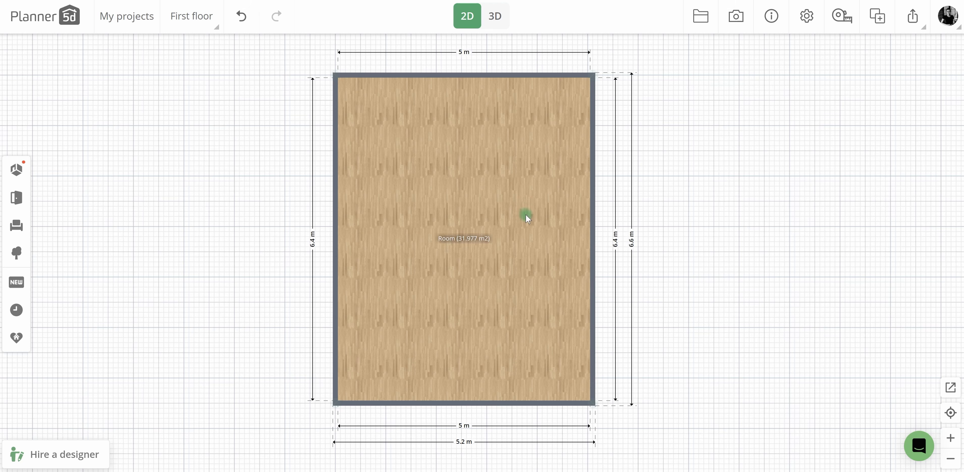
# Shorten the 5 m wide room to 4.34 m by moving its upper wall, and place a duplicate room just above it.
pyautogui.click(520, 203)
pyautogui.moveTo(479, 78); pyautogui.dragTo(482, 180)
pyautogui.click(624, 311)
pyautogui.moveTo(622, 308); pyautogui.dragTo(609, 331)
pyautogui.click(481, 290)
pyautogui.click(468, 246)
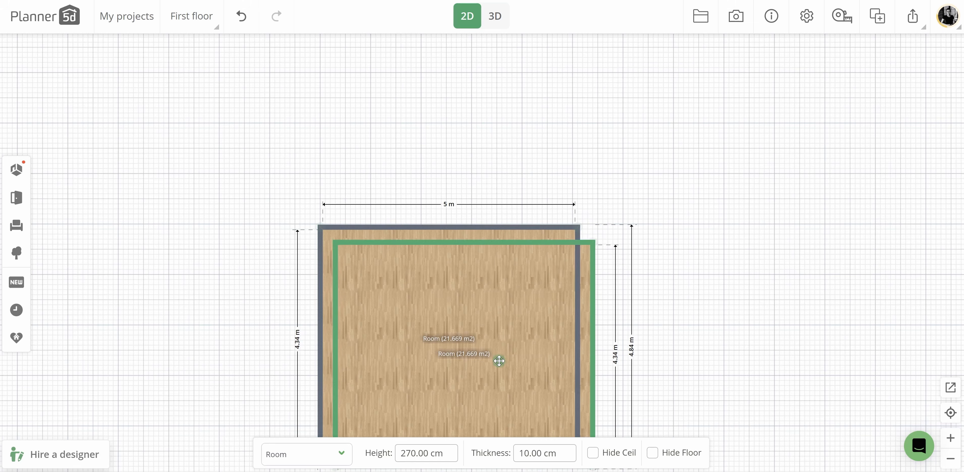
pyautogui.moveTo(498, 360); pyautogui.dragTo(488, 144)
# Hide the two facing walls between the upper and lower rooms.
pyautogui.click(480, 205)
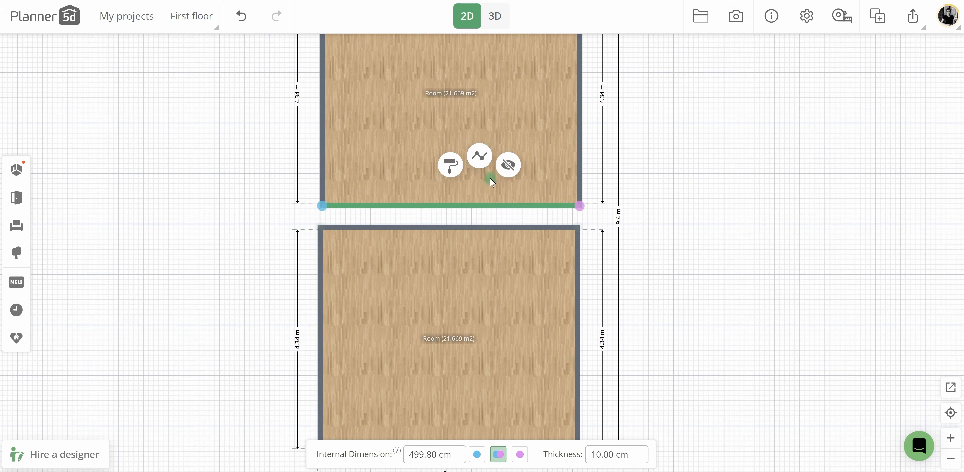
pyautogui.click(508, 164)
pyautogui.click(485, 226)
pyautogui.click(512, 189)
pyautogui.moveTo(640, 170); pyautogui.dragTo(630, 207)
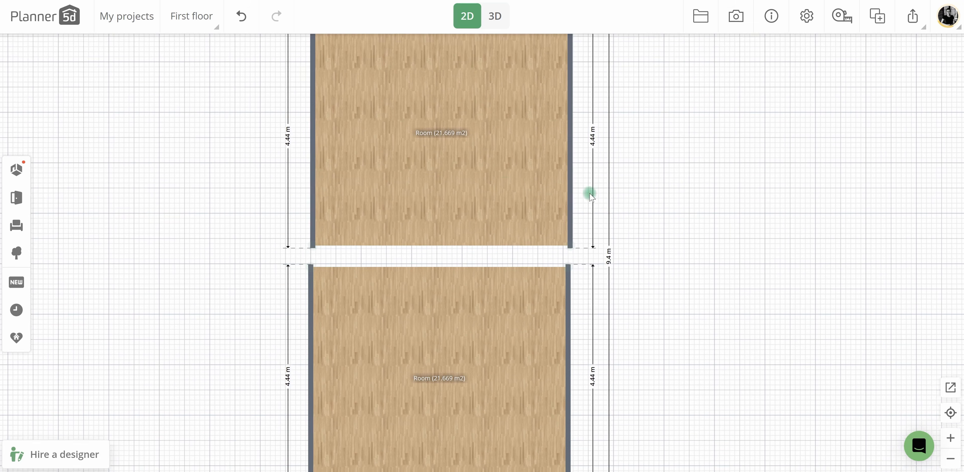
# Join the upper room to the lower one and move its far wall inward to make the combined length 6.4 m.
pyautogui.moveTo(499, 180); pyautogui.dragTo(497, 201)
pyautogui.moveTo(663, 211); pyautogui.dragTo(662, 216)
pyautogui.moveTo(474, 60); pyautogui.dragTo(469, 191)
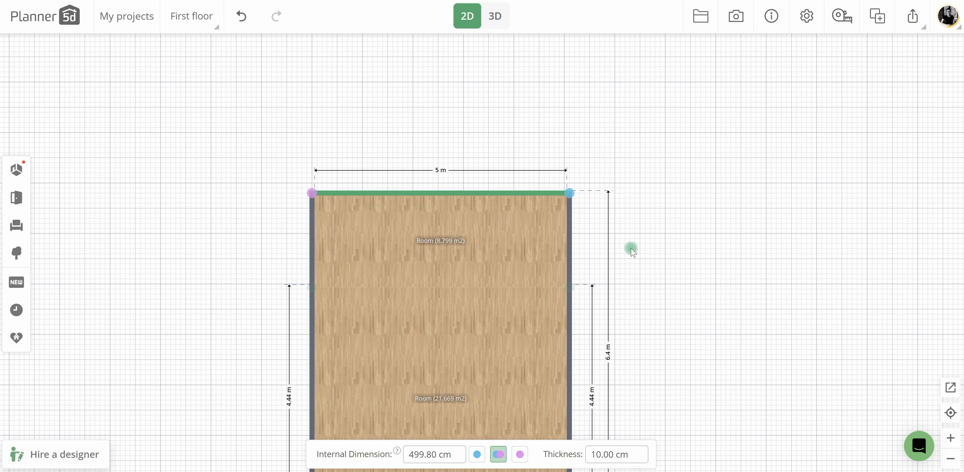
pyautogui.moveTo(649, 245); pyautogui.dragTo(658, 173)
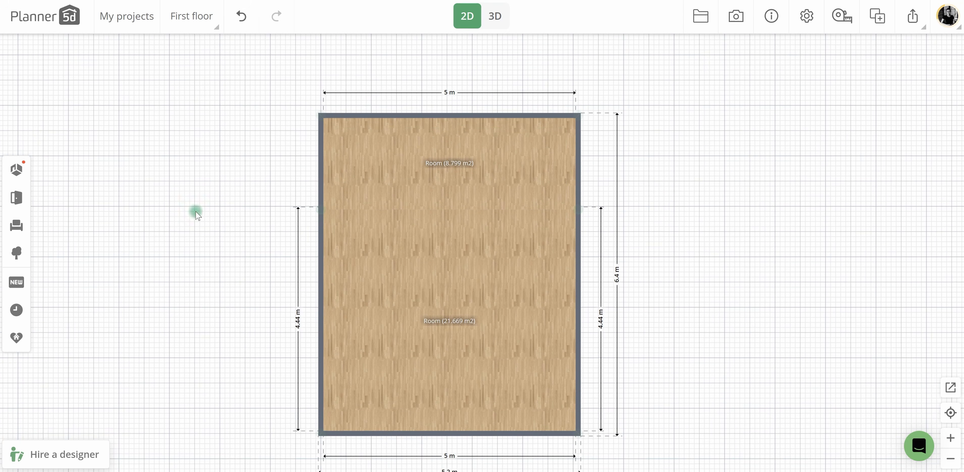
# Add a wooden L-shaped winder staircase against the right wall, leading up to the boundary between the two rooms.
pyautogui.click(18, 206)
pyautogui.click(80, 223)
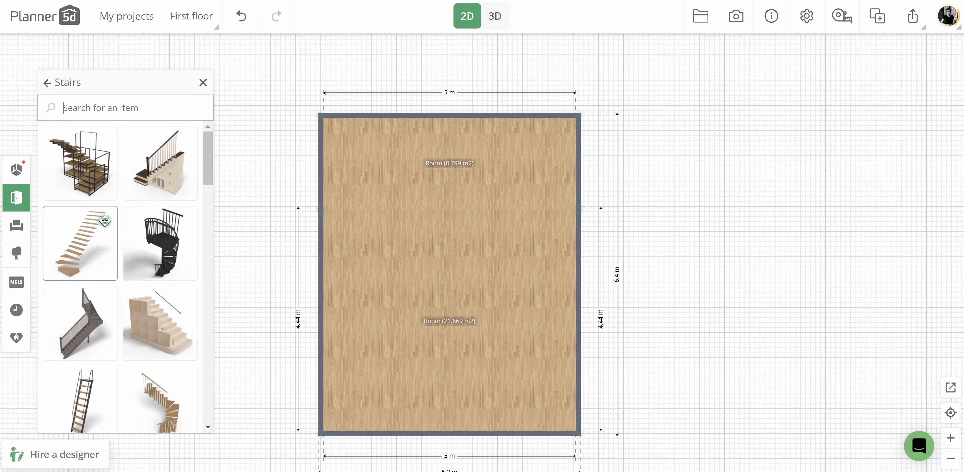
pyautogui.scroll(-5, 160, 172)
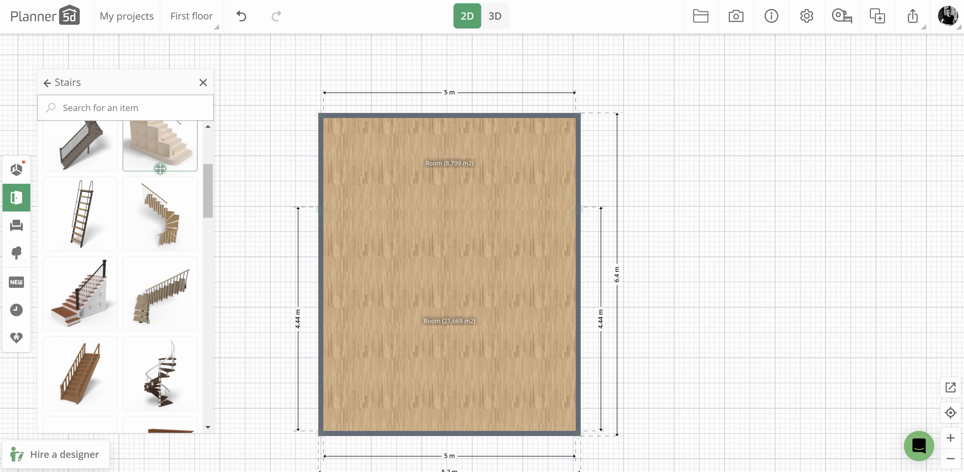
pyautogui.moveTo(161, 209); pyautogui.dragTo(412, 241)
pyautogui.moveTo(533, 223); pyautogui.dragTo(557, 241)
pyautogui.click(332, 197)
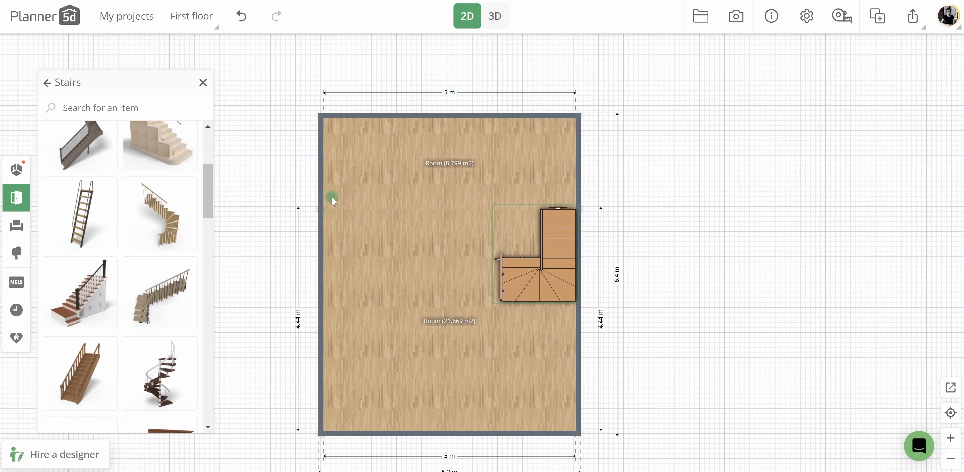
# Add a new floor and delete the room copied onto it.
pyautogui.click(192, 16)
pyautogui.click(216, 73)
pyautogui.click(275, 185)
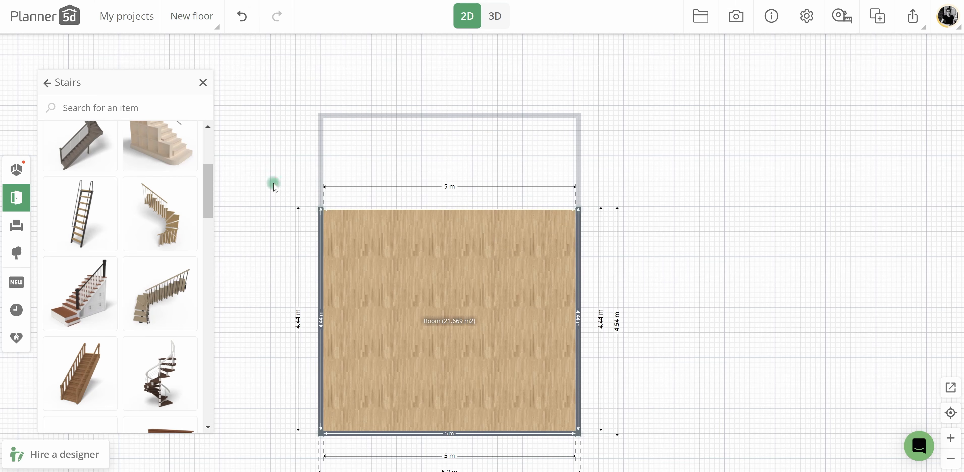
pyautogui.click(379, 250)
pyautogui.click(418, 217)
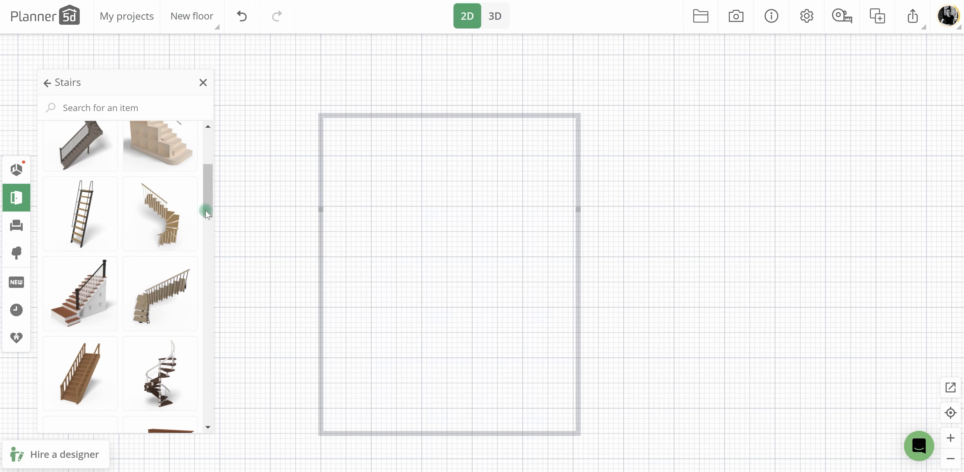
# Add a square room over the upper part of the floor outline and reshape its lower corners to make it 5 × 1.76 m.
pyautogui.click(17, 171)
pyautogui.moveTo(75, 222); pyautogui.dragTo(388, 172)
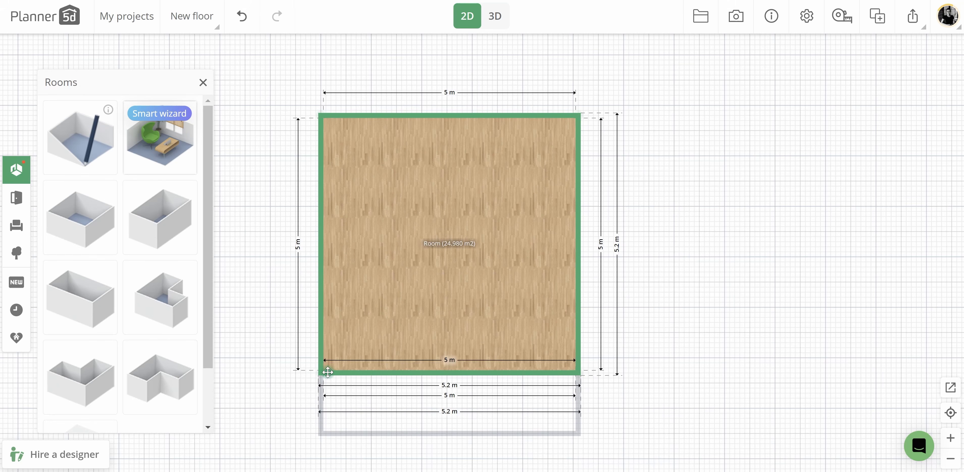
pyautogui.moveTo(327, 372); pyautogui.dragTo(321, 210)
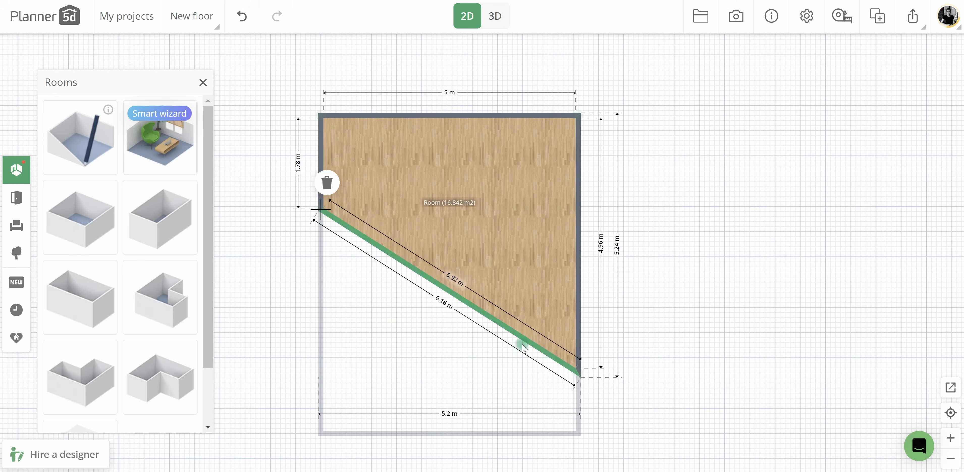
pyautogui.moveTo(579, 372); pyautogui.dragTo(579, 210)
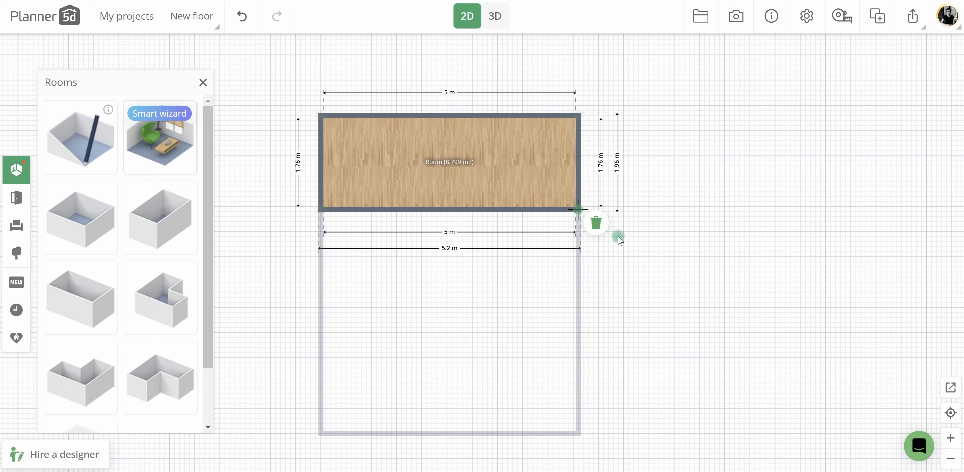
pyautogui.moveTo(508, 249); pyautogui.dragTo(493, 250)
# Split the upper-floor room's lower wall about 1.19 m from its right end and hide the short segment.
pyautogui.click(482, 210)
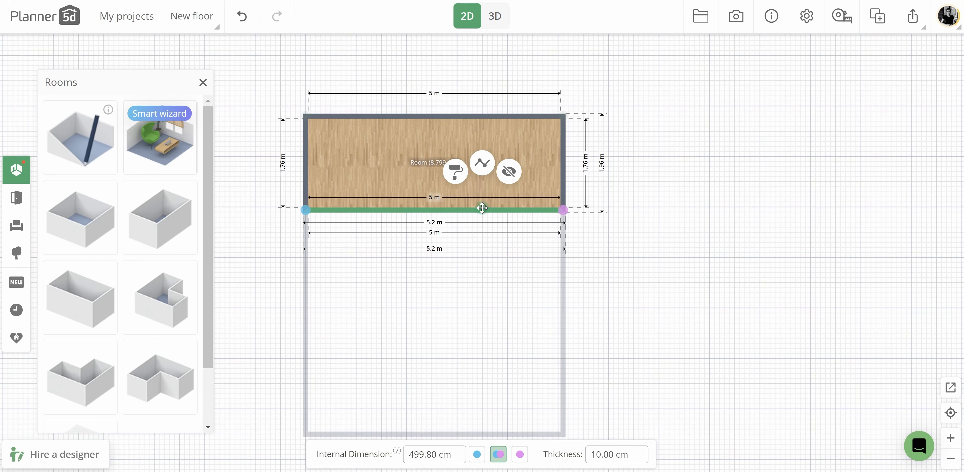
pyautogui.click(482, 162)
pyautogui.moveTo(436, 211); pyautogui.dragTo(498, 212)
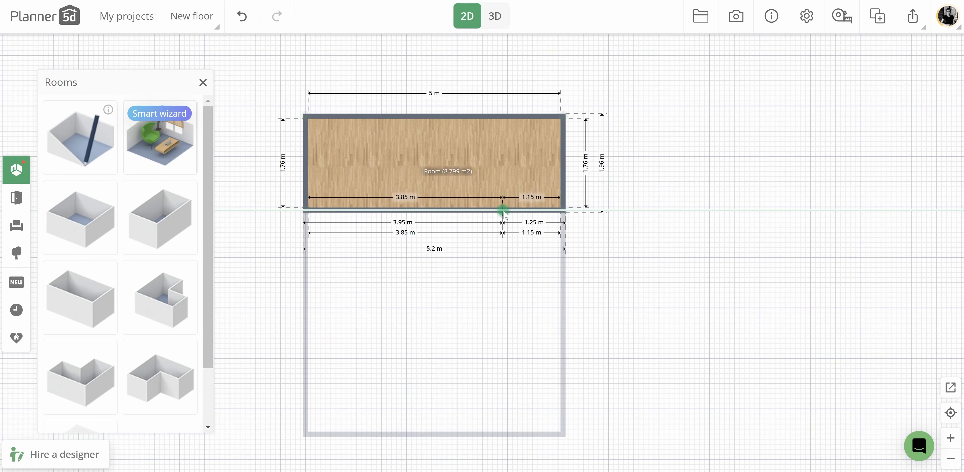
pyautogui.click(526, 212)
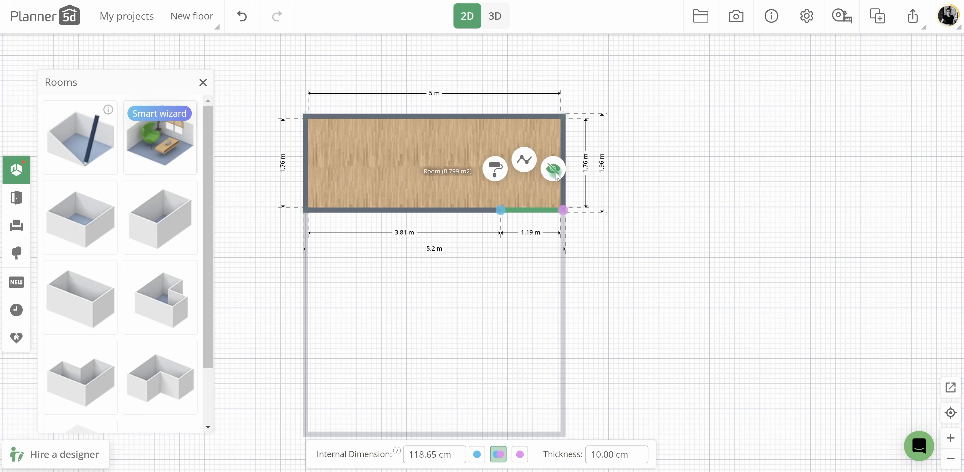
pyautogui.click(553, 170)
# Replace the brick on the upper-floor room's outdoor walls with a plain finish.
pyautogui.click(469, 151)
pyautogui.click(466, 146)
pyautogui.click(196, 251)
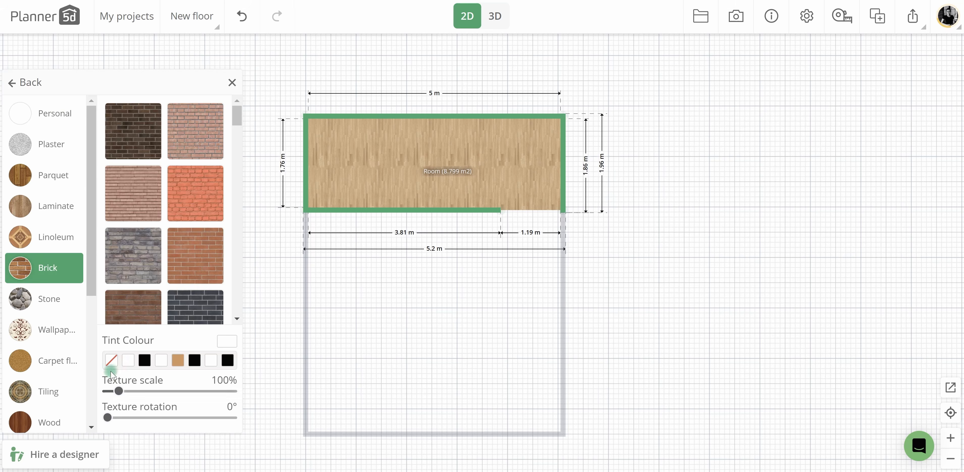
pyautogui.moveTo(433, 296); pyautogui.dragTo(439, 291)
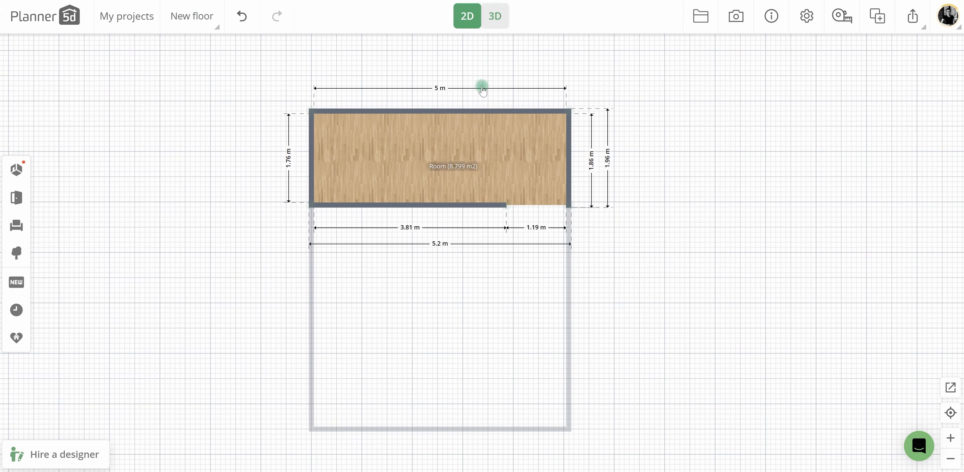
# Check the model in 3D, return to First floor in 2D, and hide the ceiling of the room containing the stairs.
pyautogui.click(495, 16)
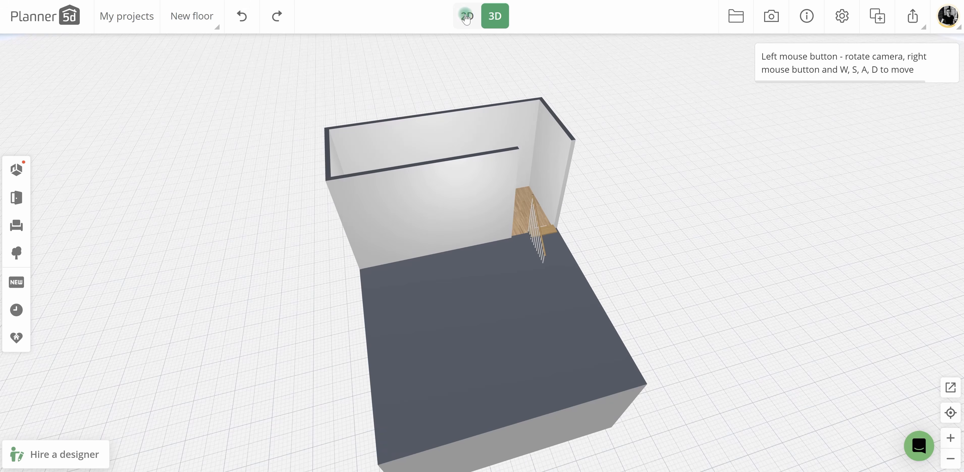
pyautogui.click(466, 17)
pyautogui.click(207, 16)
pyautogui.click(204, 46)
pyautogui.click(202, 253)
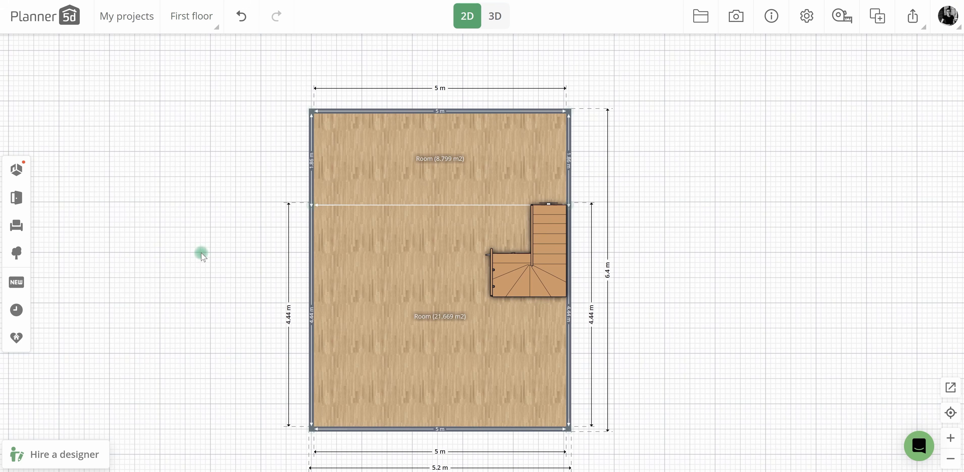
pyautogui.click(406, 258)
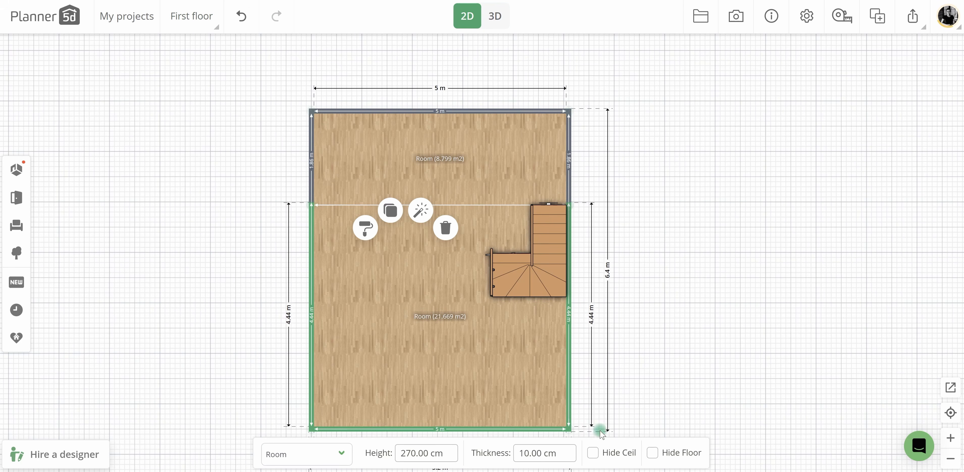
pyautogui.click(631, 326)
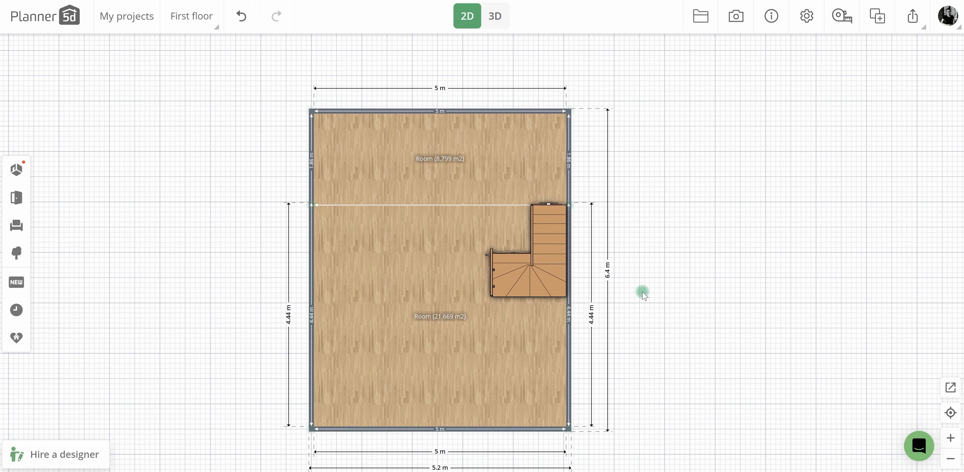
# Return to the upper floor and hide the remaining front wall of the mezzanine room in 3D.
pyautogui.click(204, 30)
pyautogui.click(209, 76)
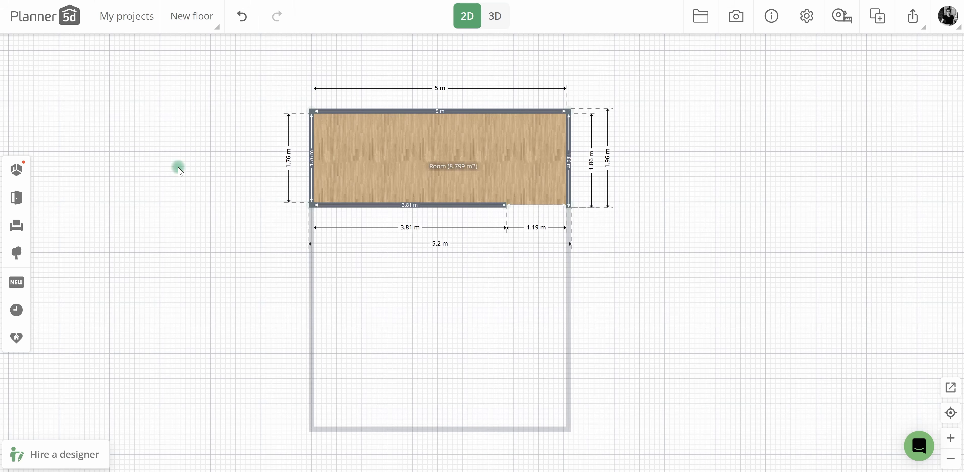
pyautogui.click(496, 16)
pyautogui.moveTo(501, 155); pyautogui.dragTo(483, 342)
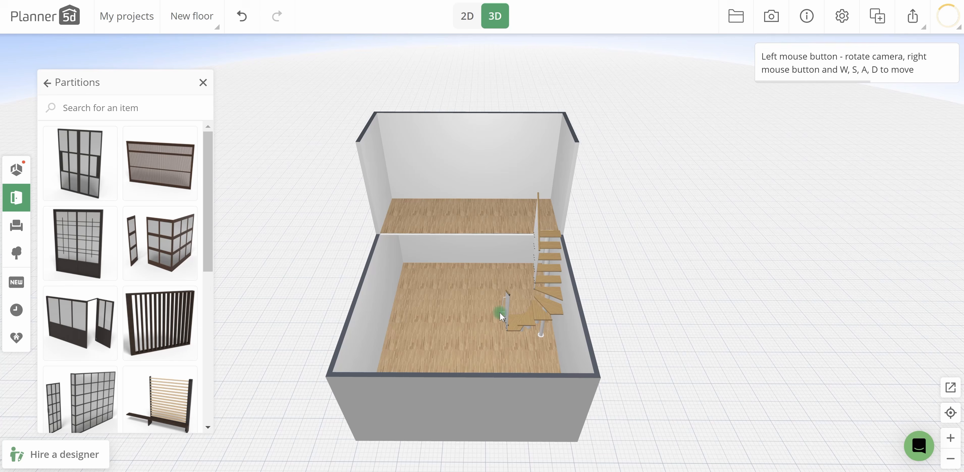
# Try raising the walls of the larger first-floor room to a height of 500 cm.
pyautogui.moveTo(508, 312); pyautogui.dragTo(623, 267)
pyautogui.click(464, 336)
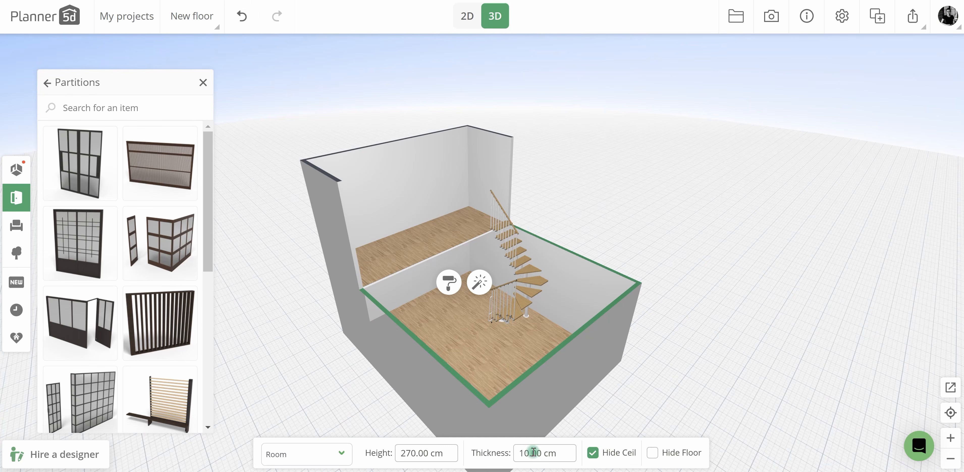
pyautogui.click(410, 454)
pyautogui.write('500')
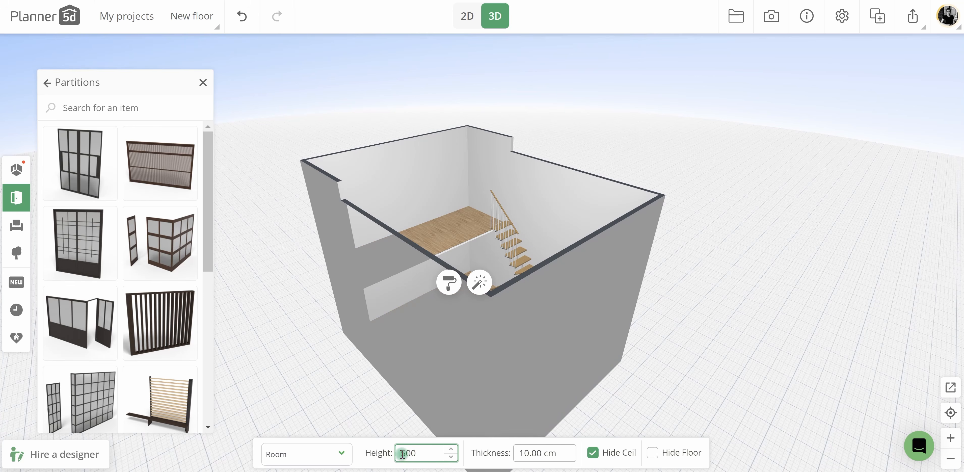
pyautogui.moveTo(564, 338); pyautogui.dragTo(461, 269)
pyautogui.scroll(5, 461, 269)
pyautogui.moveTo(524, 277); pyautogui.dragTo(568, 399)
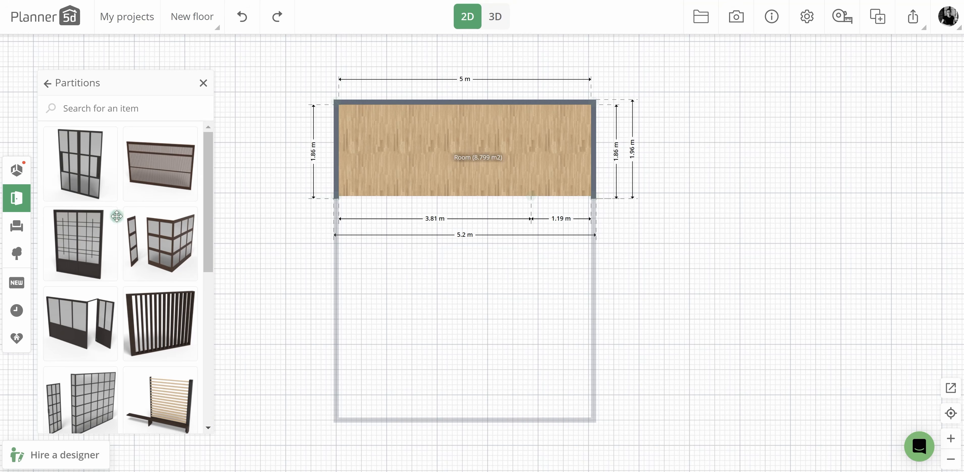
# Add a 5 × 5 m room below the mezzanine room on the upper floor, leaving a small gap between them.
pyautogui.click(15, 173)
pyautogui.moveTo(104, 220); pyautogui.dragTo(435, 267)
pyautogui.click(668, 261)
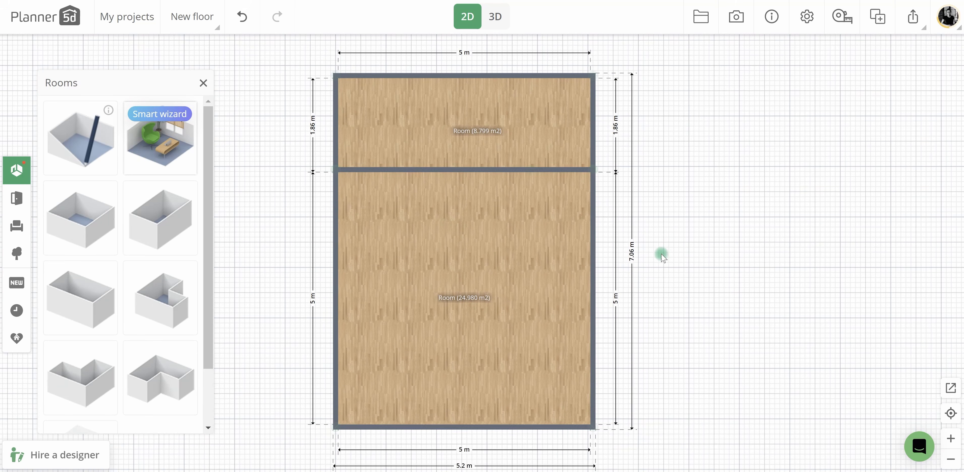
pyautogui.click(504, 196)
pyautogui.moveTo(504, 196); pyautogui.dragTo(503, 211)
# Split the new room's upper wall about 1.19 m from its right end and hide both segments.
pyautogui.click(507, 183)
pyautogui.click(508, 132)
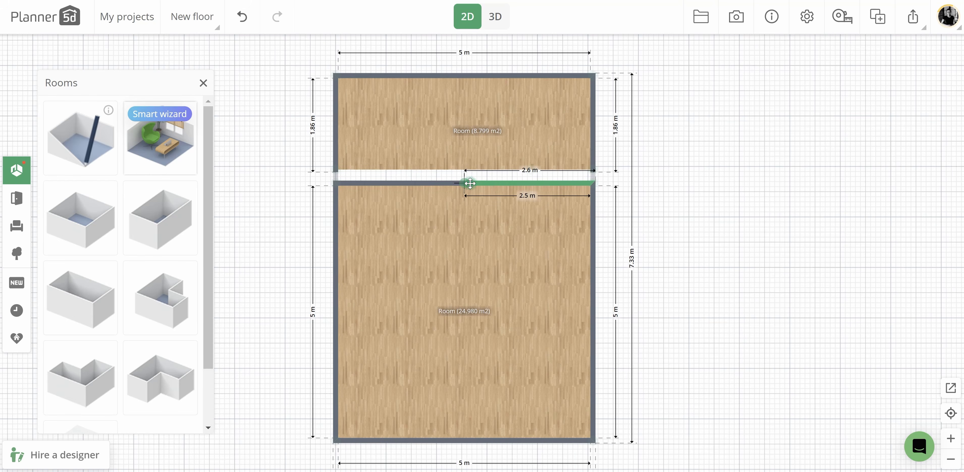
pyautogui.moveTo(470, 183); pyautogui.dragTo(530, 183)
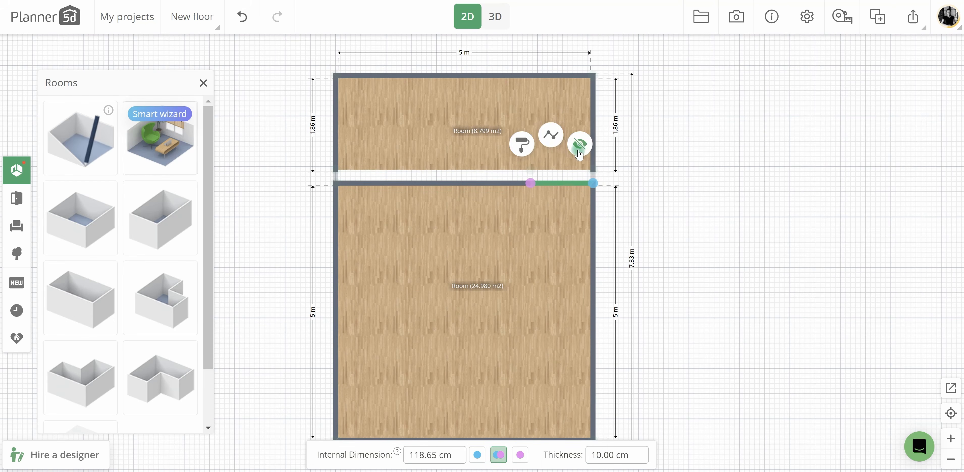
pyautogui.click(579, 147)
pyautogui.click(494, 183)
pyautogui.click(521, 145)
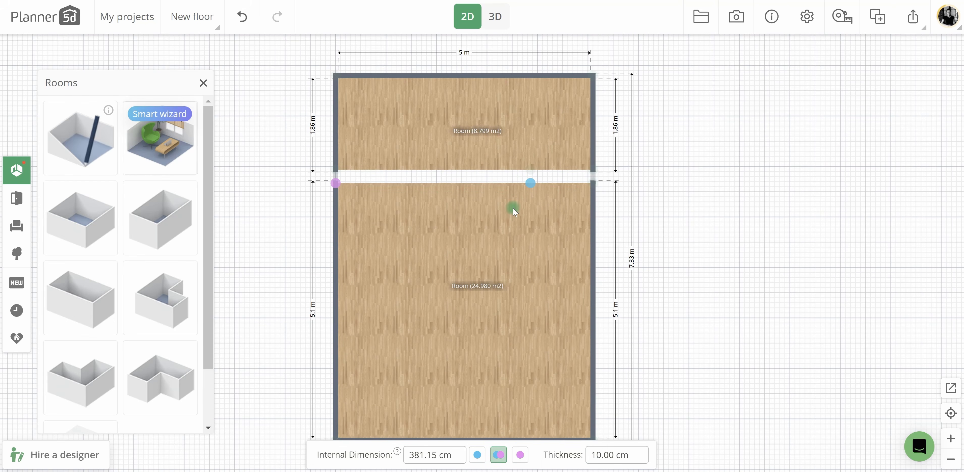
# Move the new room up against the mezzanine room and hide its floor.
pyautogui.click(513, 211)
pyautogui.moveTo(512, 211); pyautogui.dragTo(516, 207)
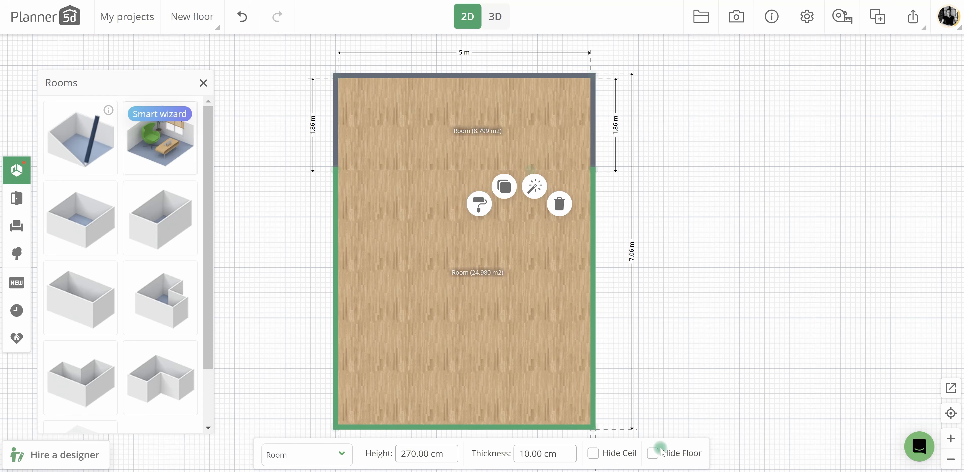
pyautogui.click(654, 454)
# Shorten the floorless room to make the combined upper-floor length 6.4 m, and check the result in 3D.
pyautogui.moveTo(594, 402); pyautogui.dragTo(594, 371)
pyautogui.moveTo(336, 407); pyautogui.dragTo(340, 382)
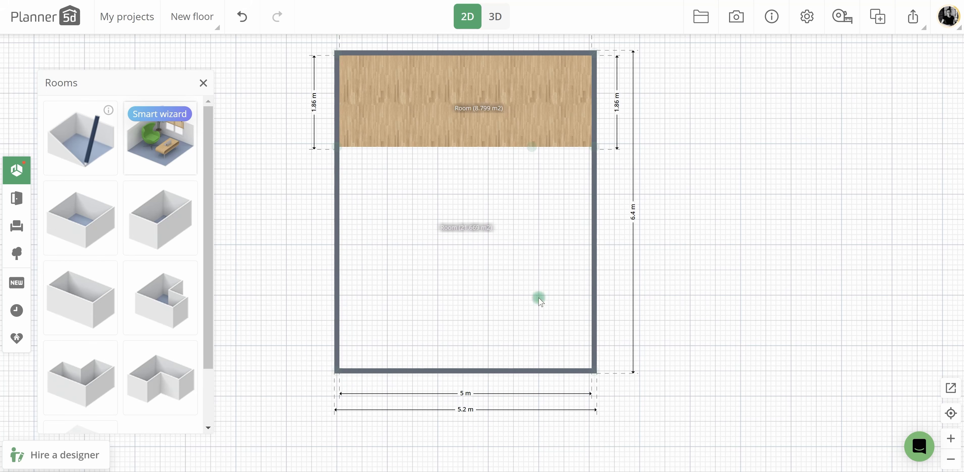
pyautogui.click(494, 21)
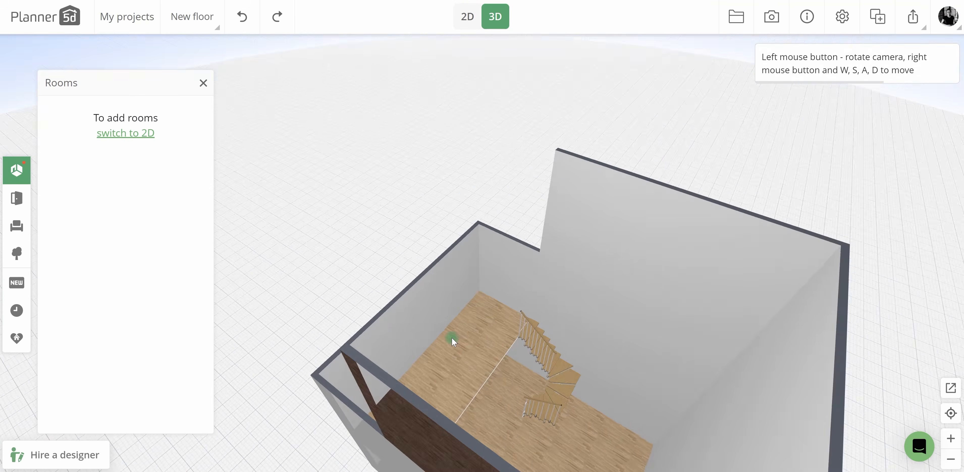
pyautogui.moveTo(451, 337); pyautogui.dragTo(510, 295)
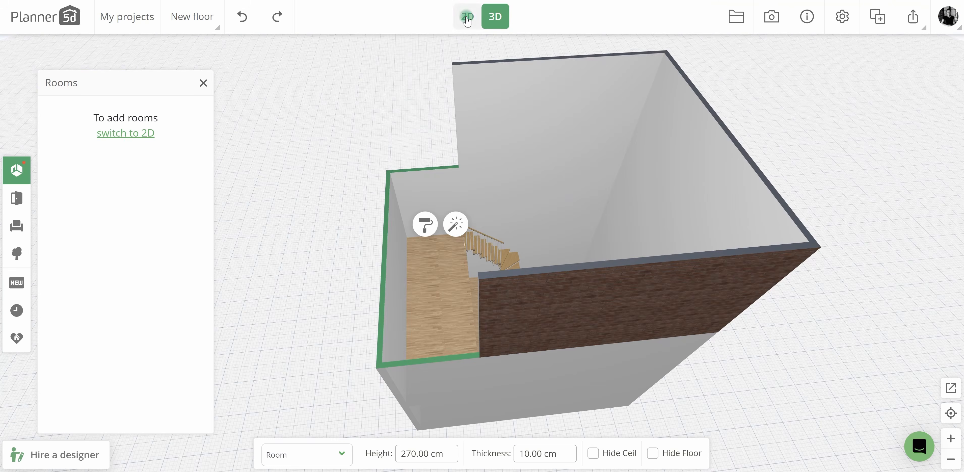
pyautogui.click(467, 17)
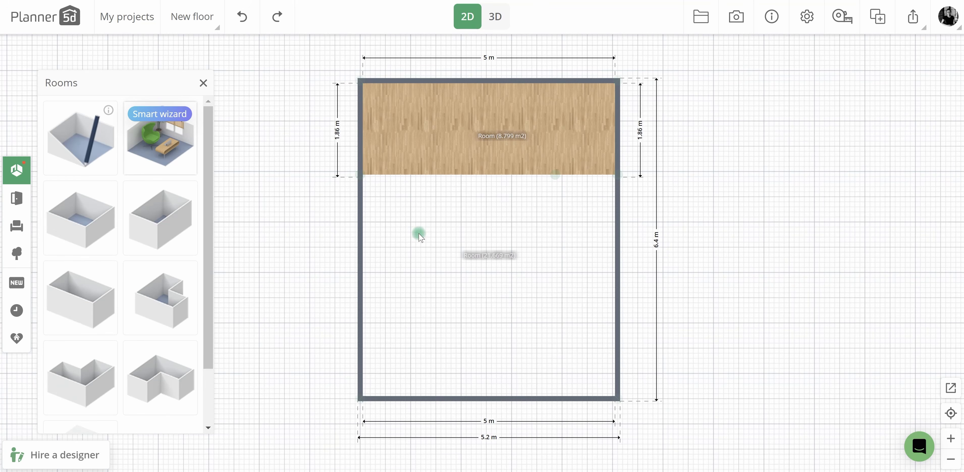
# Move the floorless room aside and set the larger first-floor room's height back to 270 cm.
pyautogui.moveTo(419, 236); pyautogui.dragTo(613, 267)
pyautogui.click(192, 16)
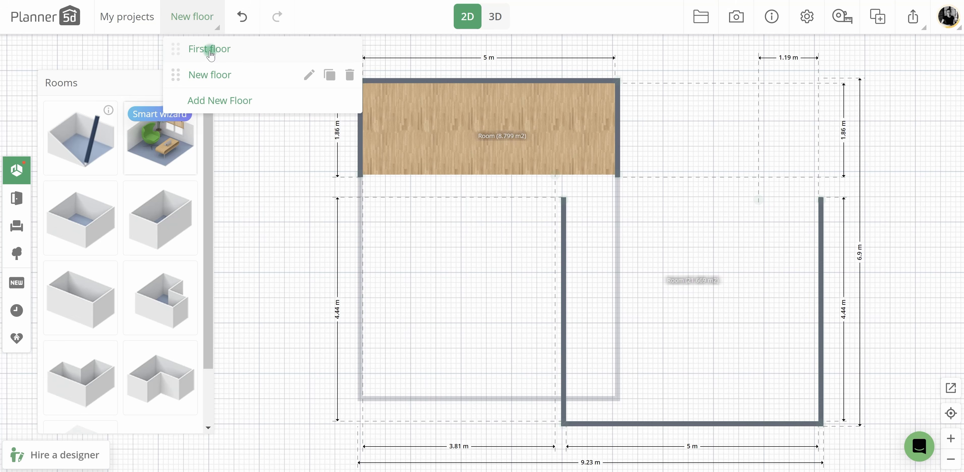
pyautogui.click(210, 49)
pyautogui.click(406, 287)
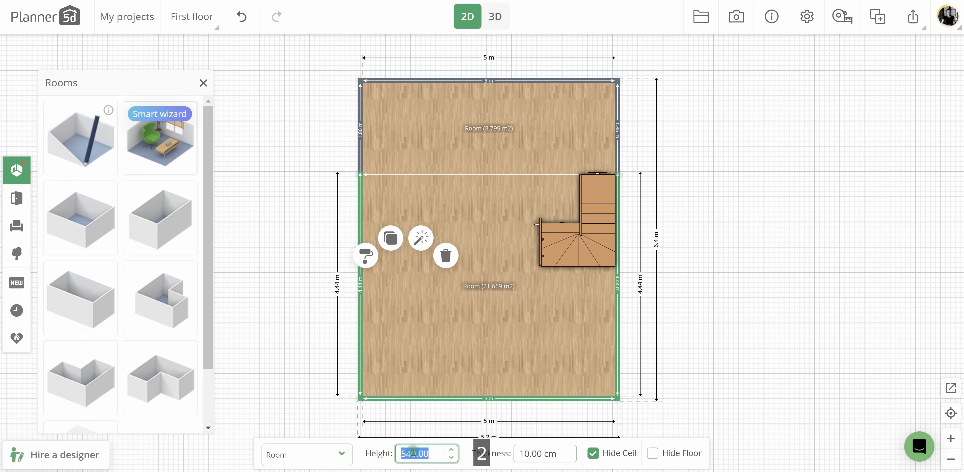
pyautogui.click(326, 318)
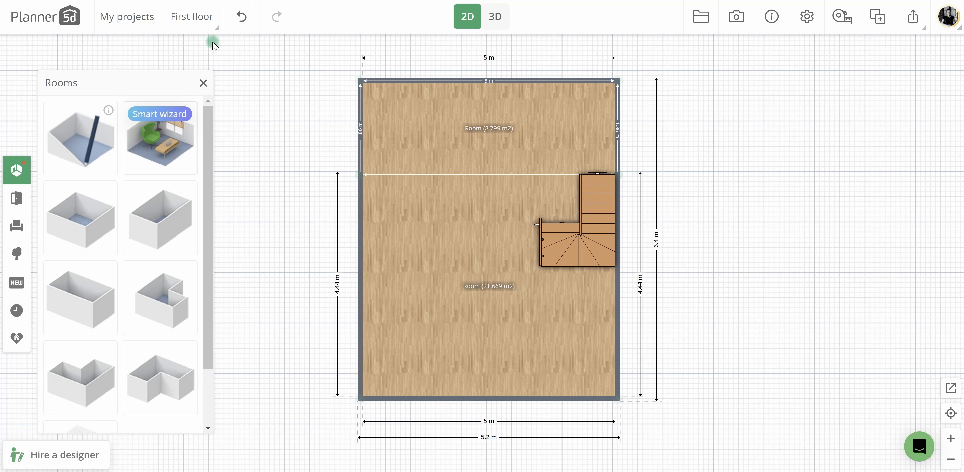
# Move the floorless upper room back into place below the mezzanine room and view the model in 3D.
pyautogui.click(209, 22)
pyautogui.click(231, 76)
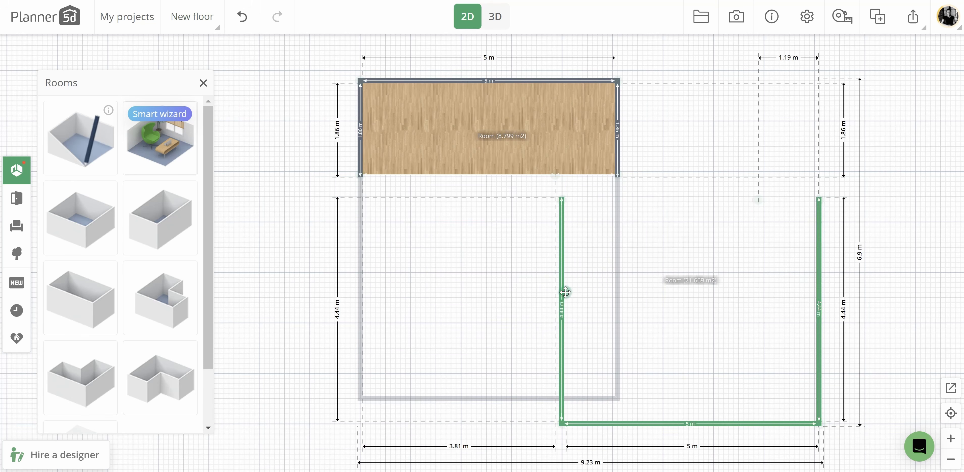
pyautogui.click(495, 17)
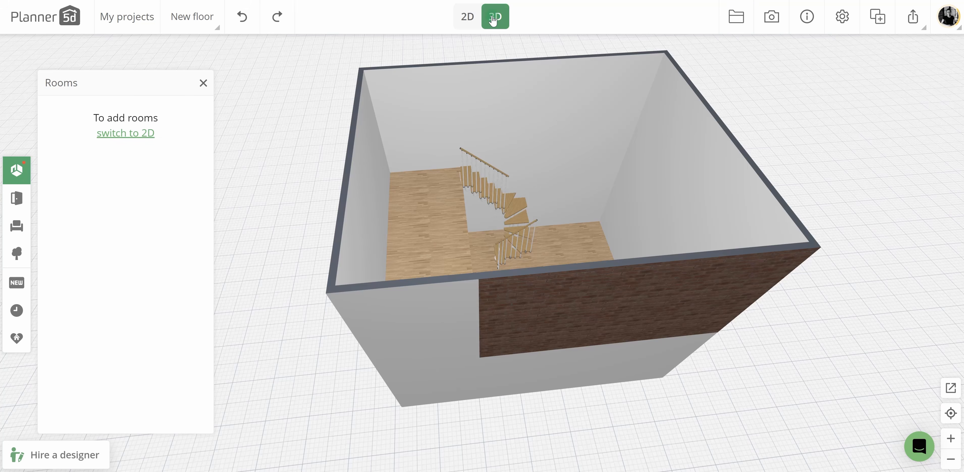
# Replace the brick on the floorless room's outdoor walls with a plain finish.
pyautogui.click(548, 208)
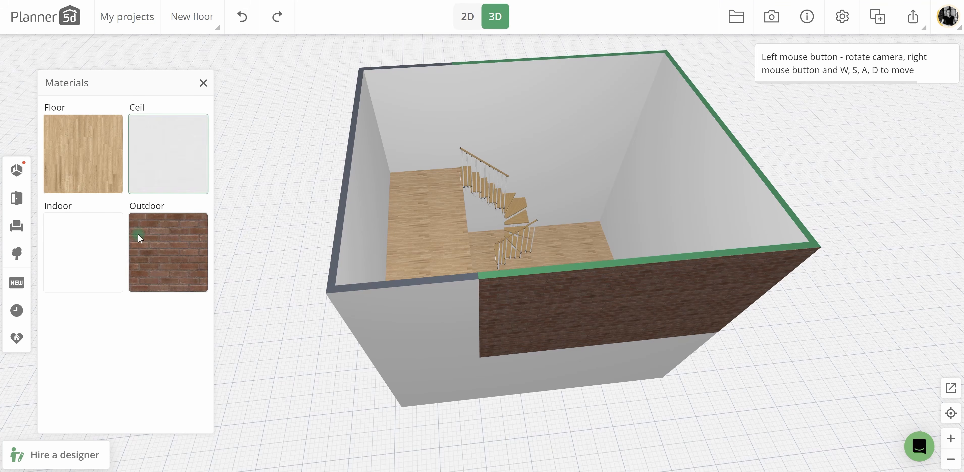
pyautogui.click(140, 236)
pyautogui.click(111, 357)
pyautogui.moveTo(602, 398); pyautogui.dragTo(470, 68)
# Split the floorless room's hidden upper wall and pull its left portion down, leaving a notch beside the stair opening.
pyautogui.click(468, 17)
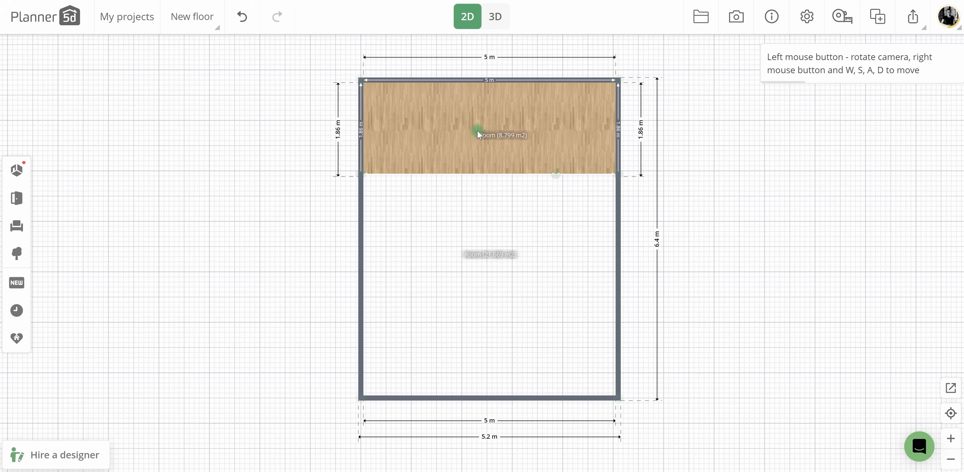
pyautogui.click(455, 280)
pyautogui.click(477, 173)
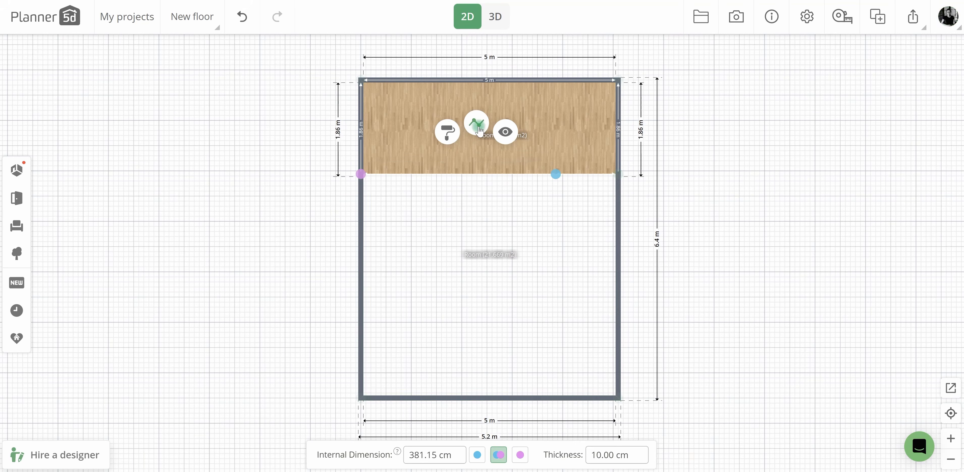
pyautogui.click(476, 124)
pyautogui.moveTo(459, 170); pyautogui.dragTo(552, 236)
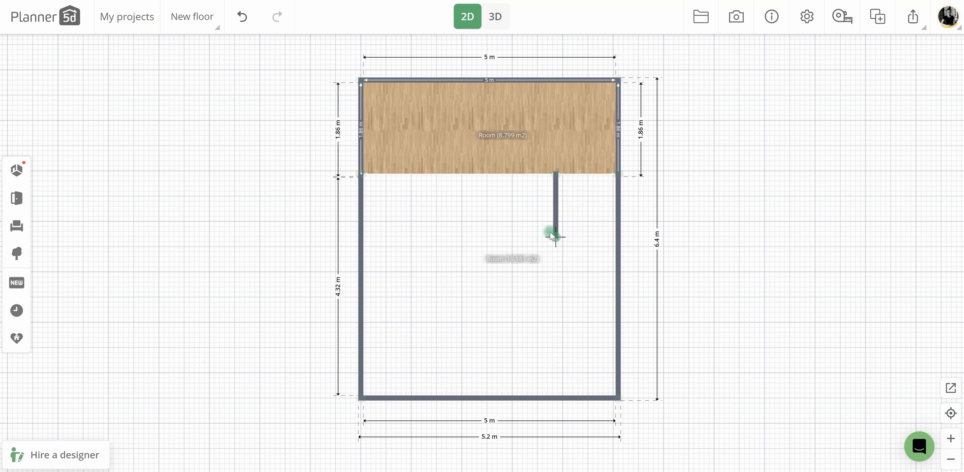
pyautogui.moveTo(363, 175); pyautogui.dragTo(361, 235)
# Extend the mezzanine into a matching L-shape about 3.11 m deep, hide its lower wall, and fit the floorless room back around it.
pyautogui.click(536, 304)
pyautogui.moveTo(536, 303); pyautogui.dragTo(642, 337)
pyautogui.click(516, 163)
pyautogui.click(533, 139)
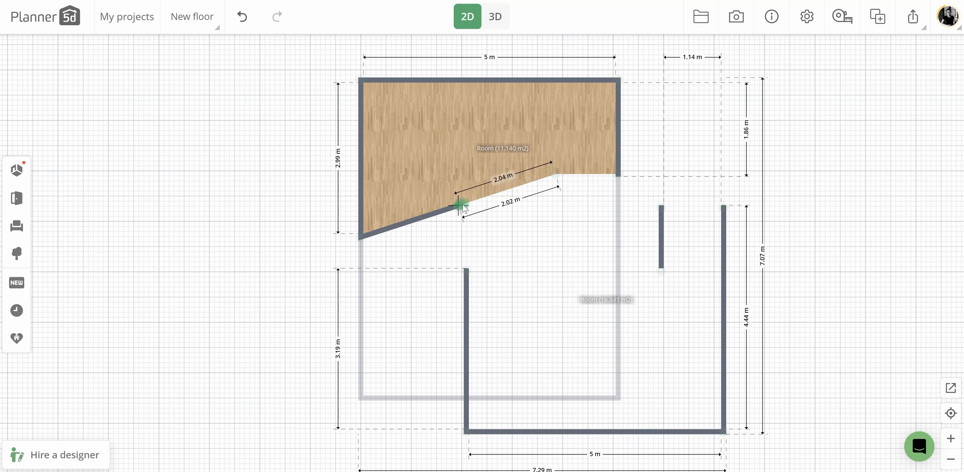
pyautogui.moveTo(459, 204); pyautogui.dragTo(557, 237)
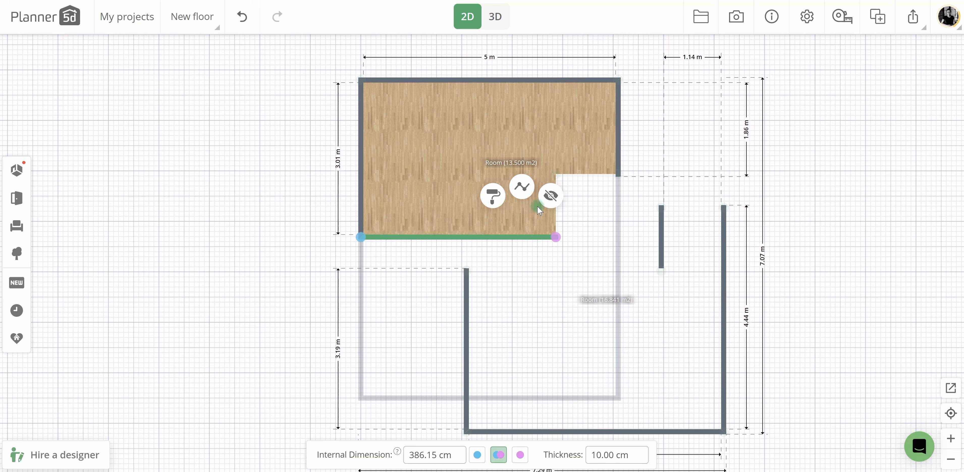
pyautogui.moveTo(523, 295); pyautogui.dragTo(420, 276)
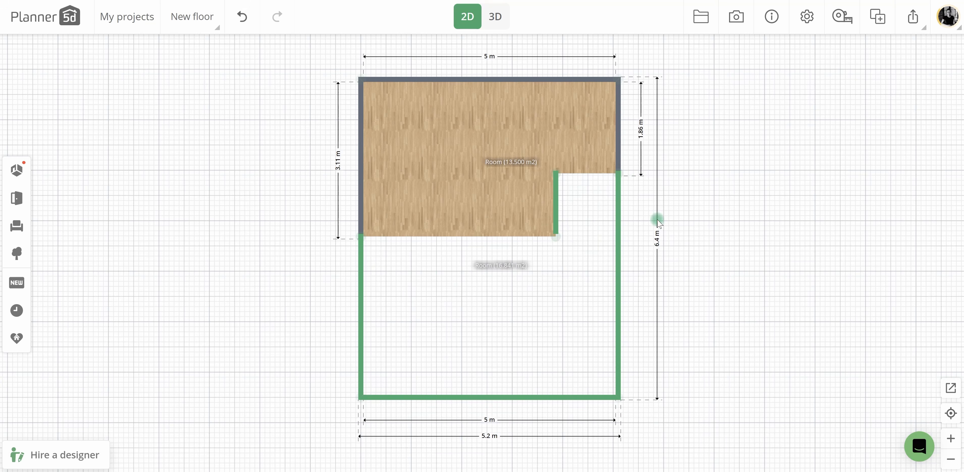
# Replace the brick on the short wall beside the stairs with a plain finish in 3D.
pyautogui.click(495, 17)
pyautogui.click(511, 171)
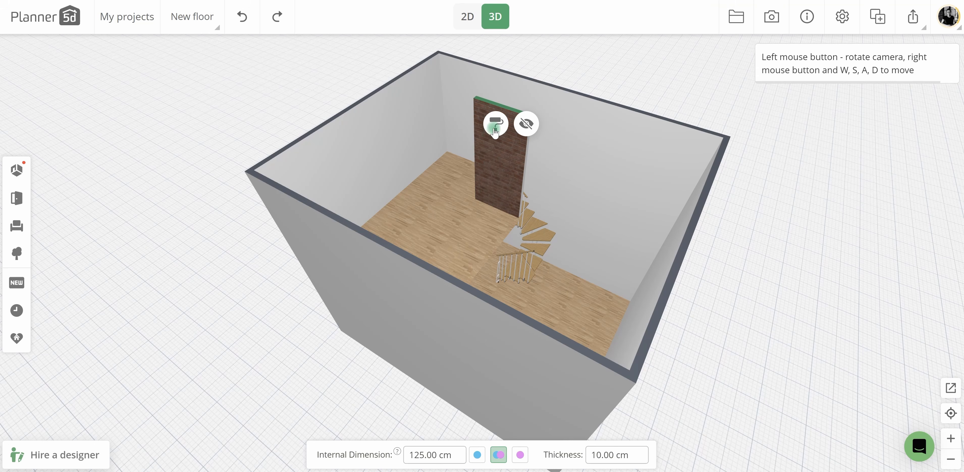
pyautogui.click(495, 125)
pyautogui.click(181, 186)
pyautogui.click(112, 360)
# Hide the short wall beside the stairs to open the mezzanine edge.
pyautogui.moveTo(757, 324)
pyautogui.mouseDown()
pyautogui.moveTo(581, 262)
pyautogui.moveTo(503, 348)
pyautogui.moveTo(691, 340)
pyautogui.moveTo(564, 340)
pyautogui.moveTo(471, 218)
pyautogui.mouseUp()
pyautogui.click(473, 220)
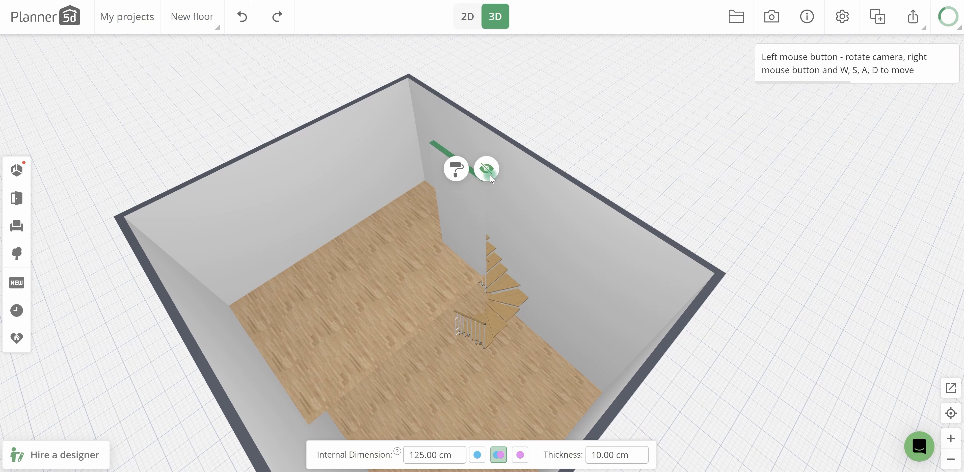
pyautogui.moveTo(508, 301); pyautogui.dragTo(508, 243)
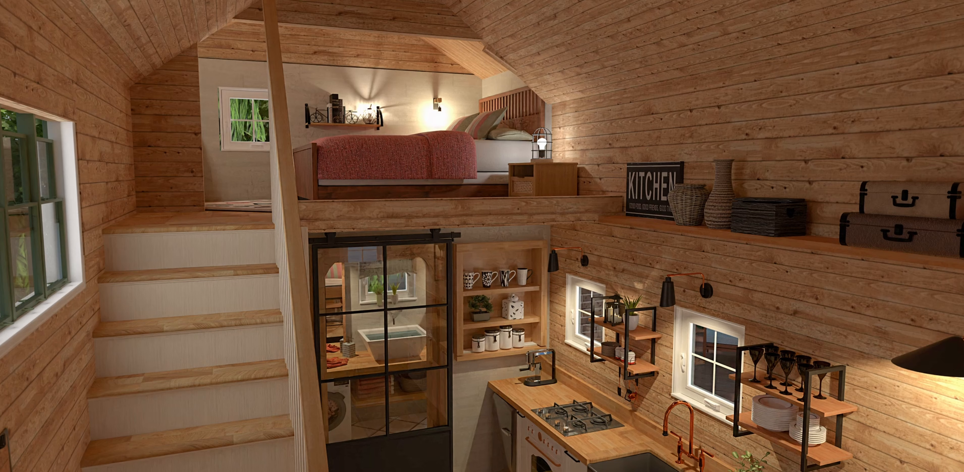